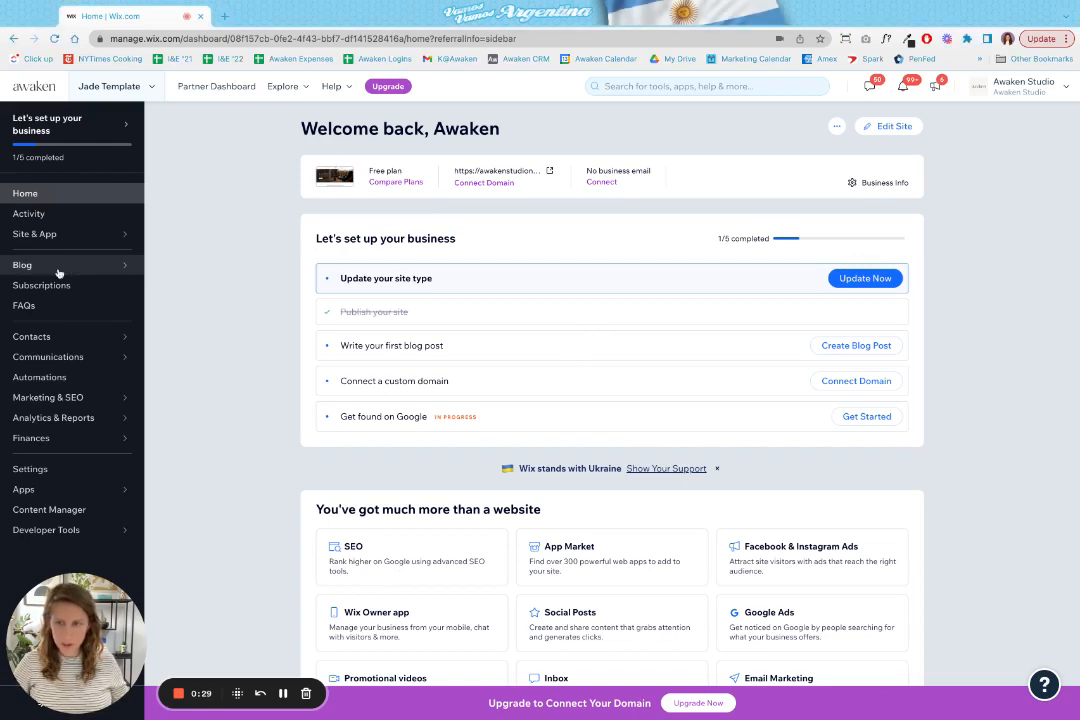
Create a new post from the blog overview and title it "Creating a blog post".
mouse_move(57, 272)
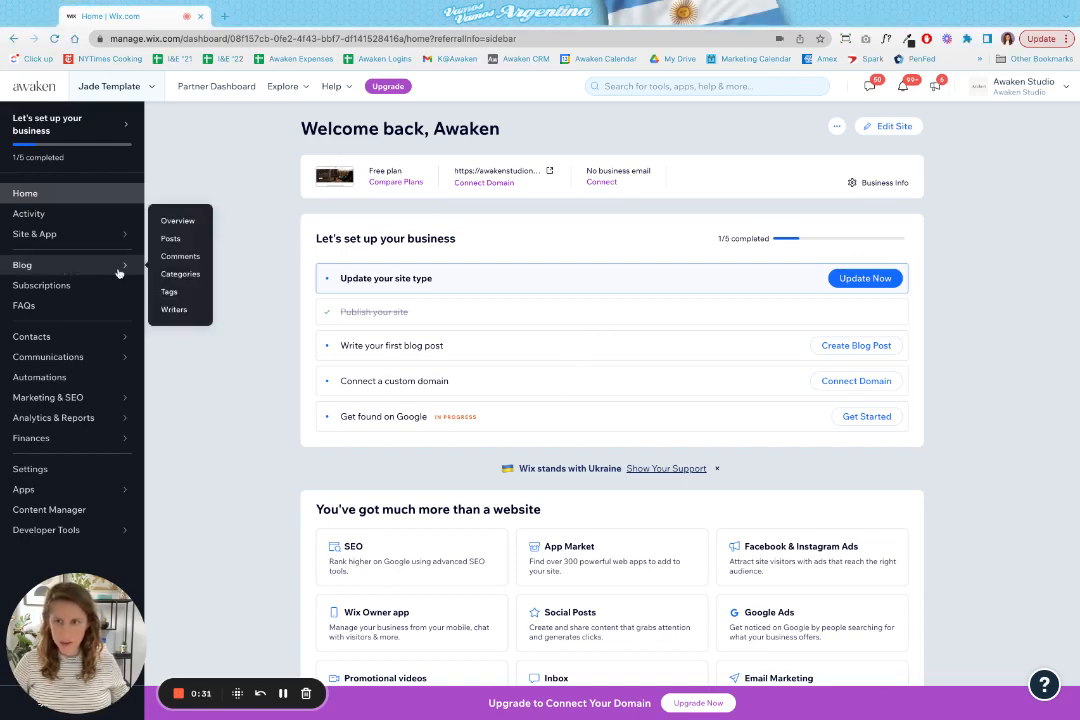
left_click(174, 221)
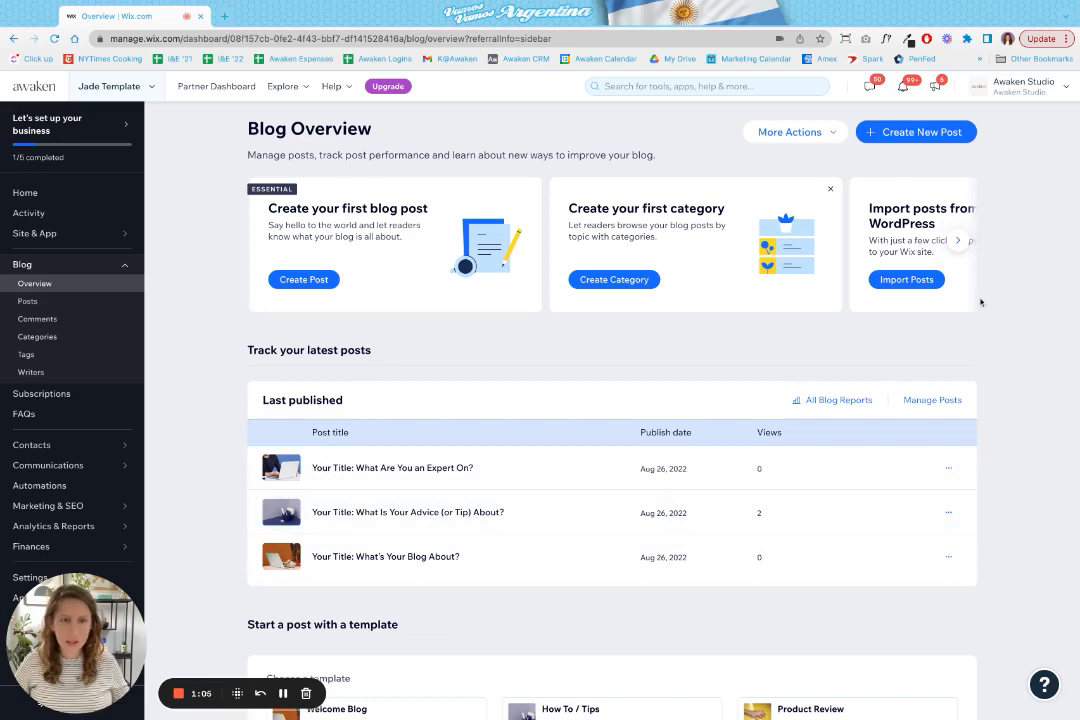
left_click(909, 133)
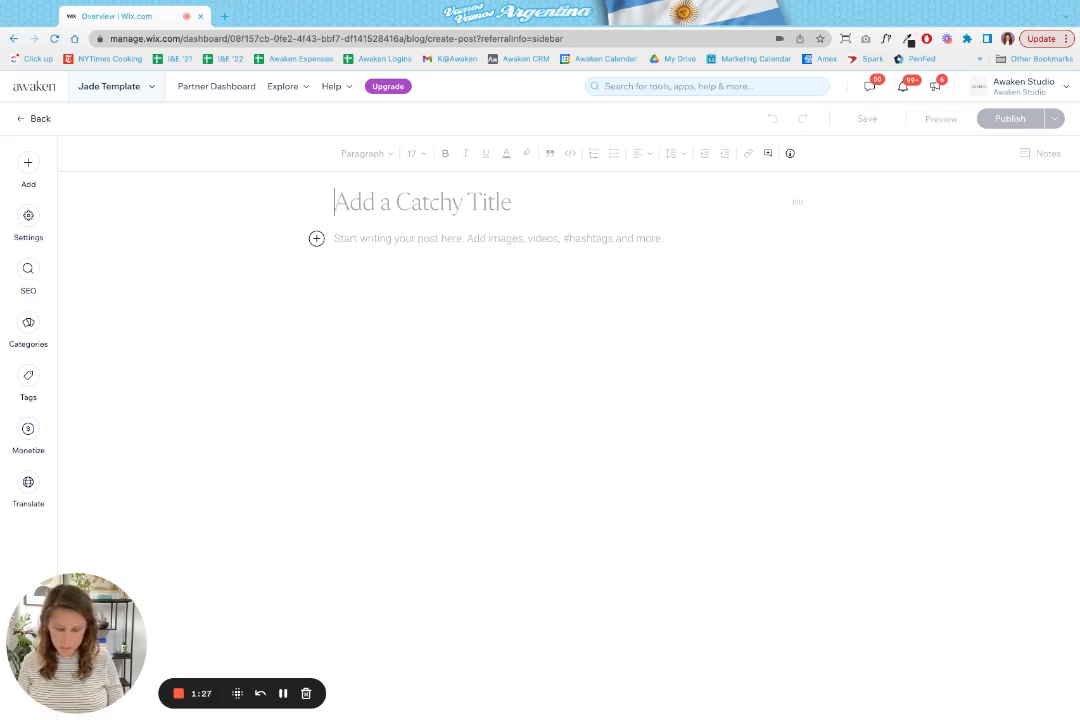
type("Creating a blo")
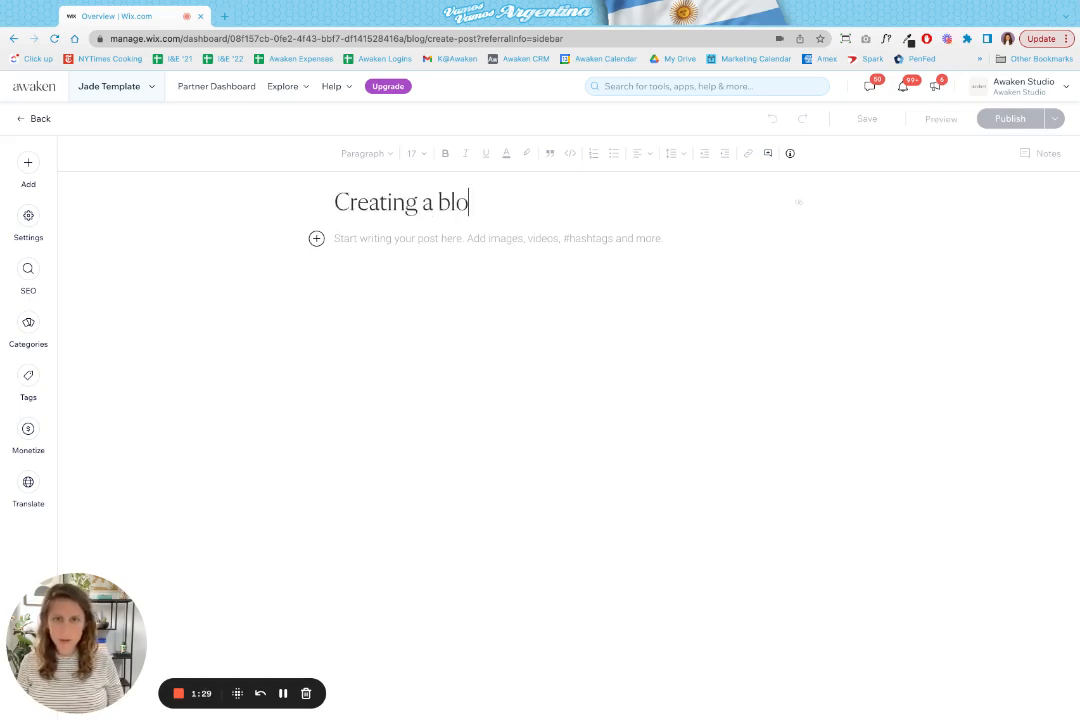
type("g post")
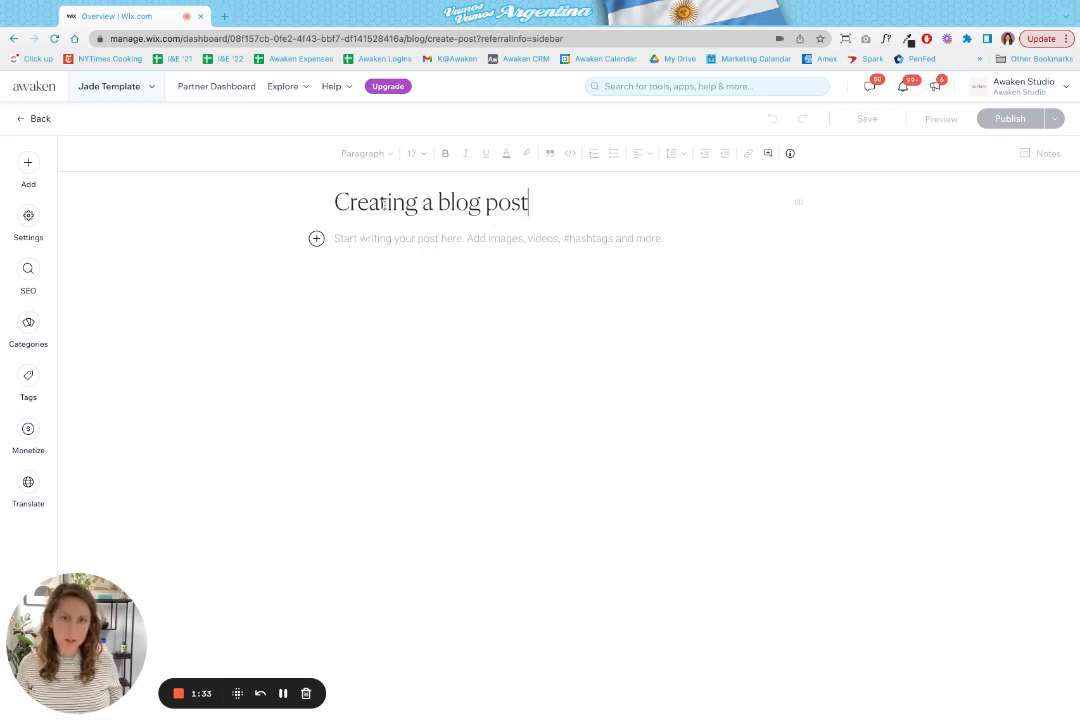
key("Return")
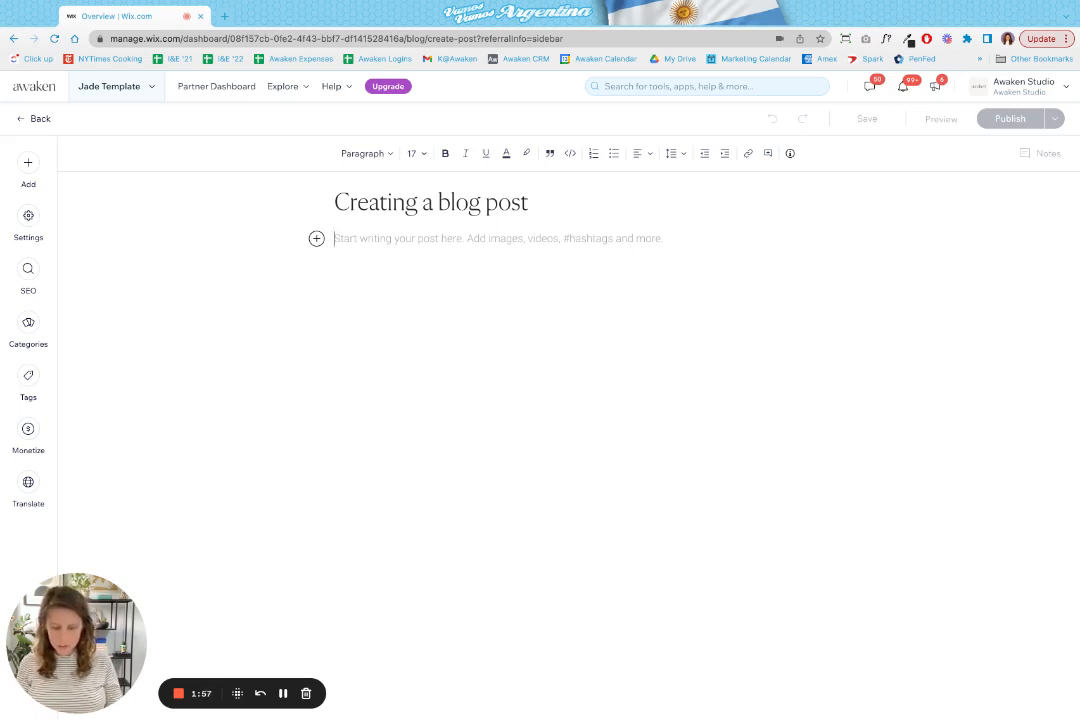
Write "Test test blog post yay!" as the first line of the post body.
type("Test t")
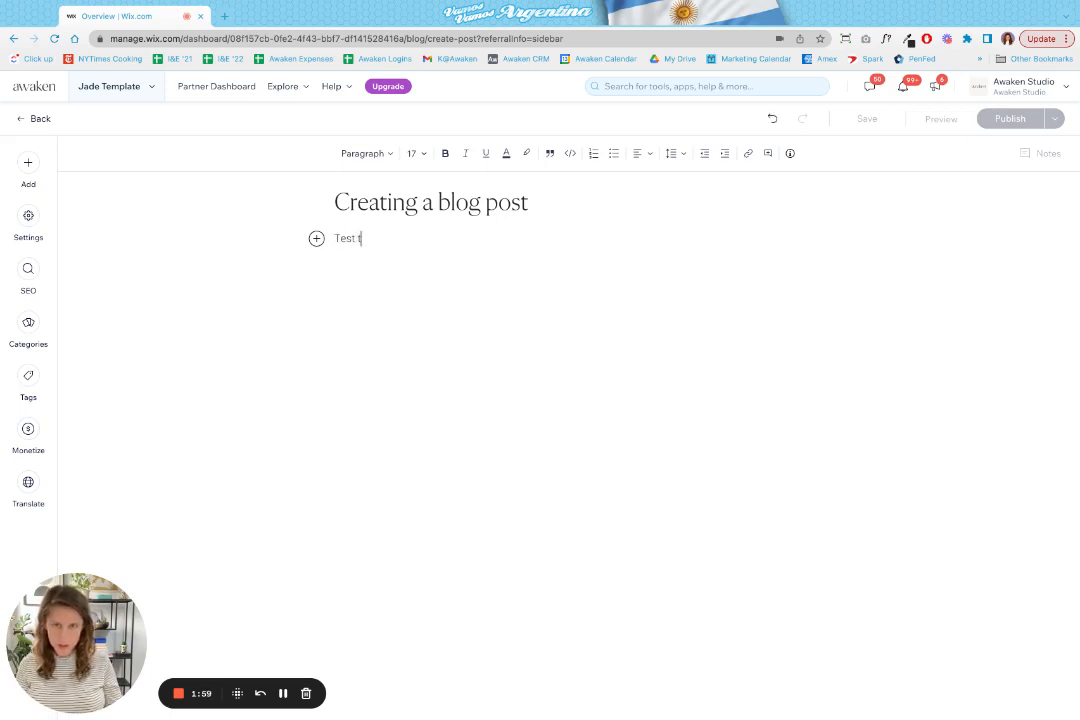
type("est blog post n")
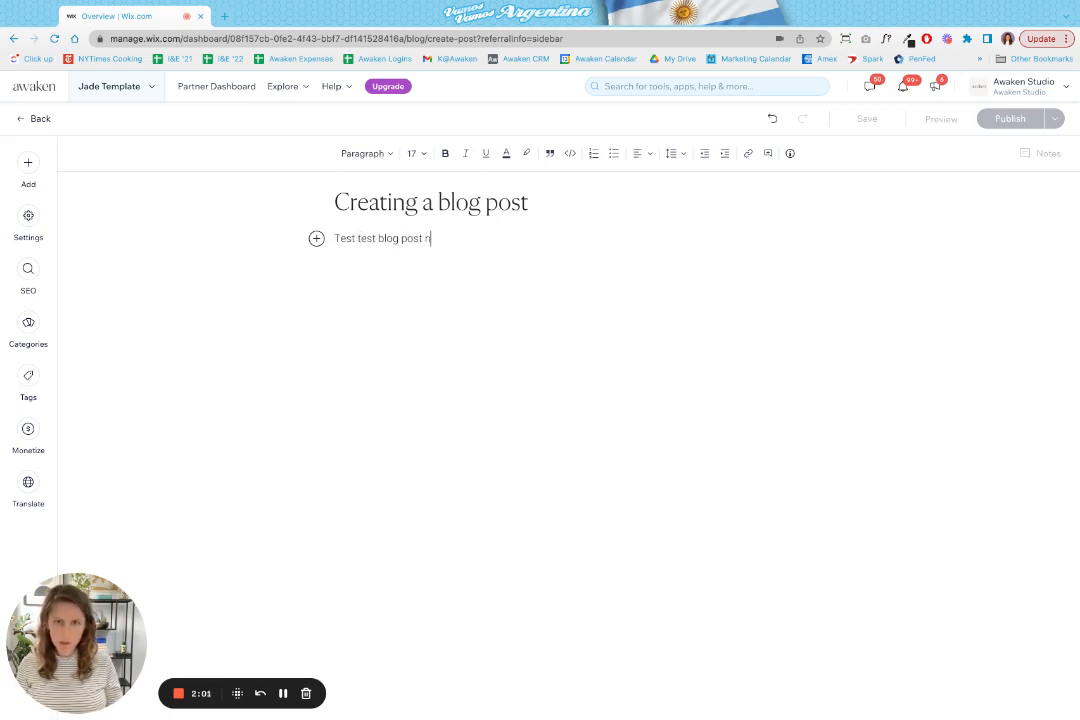
key("BackSpace")
type("yay!")
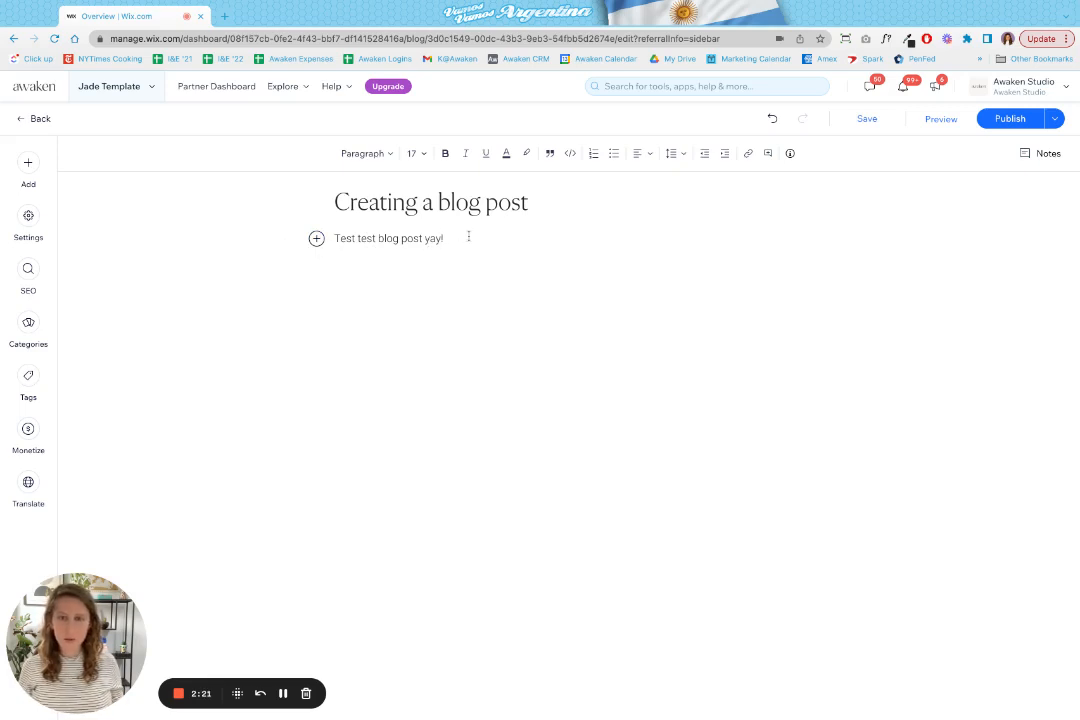
Add two more lines below the first body line, each reading "test".
key("Return")
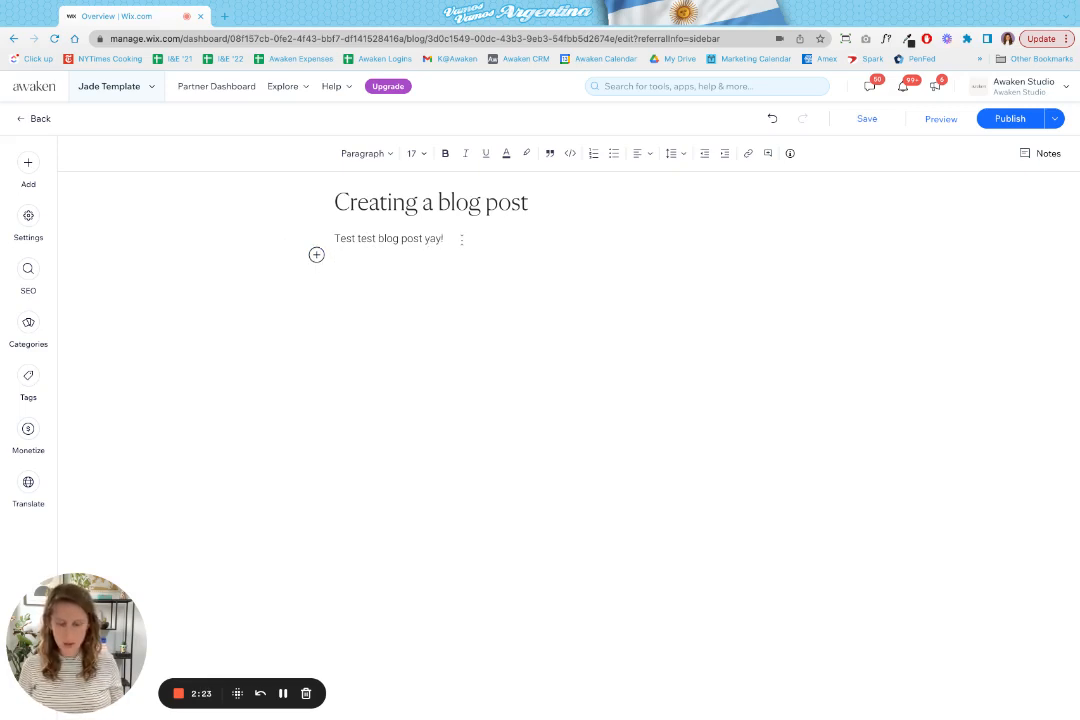
type("test")
key("Return")
type("ets")
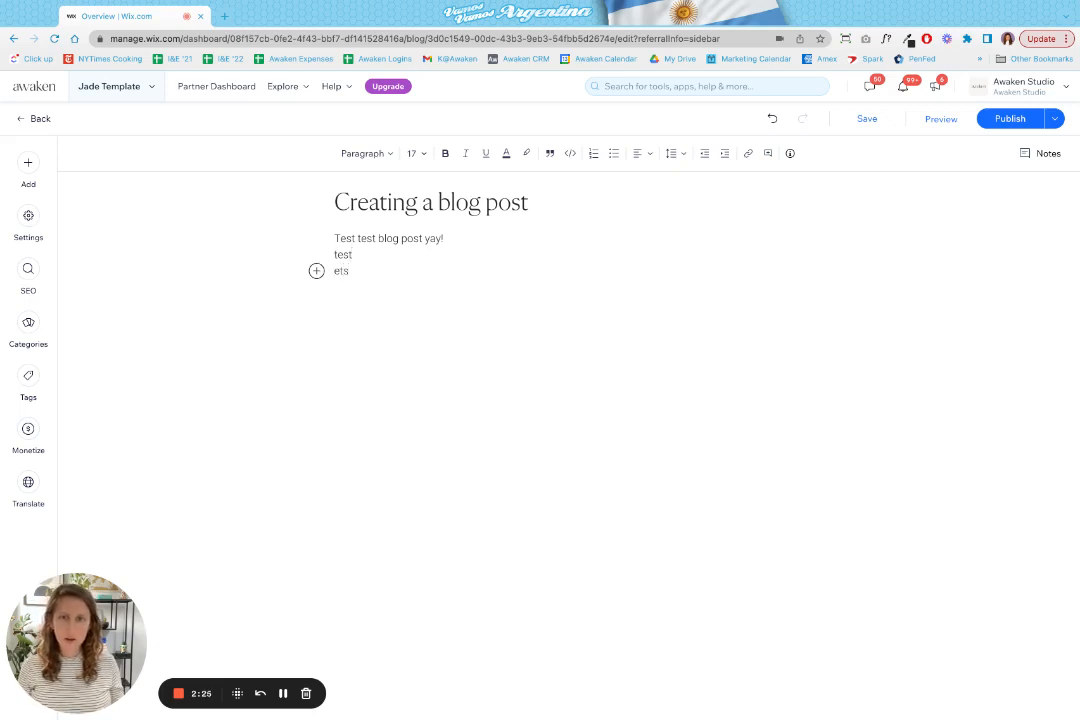
key("BackSpace")
key("BackSpace")
key("BackSpace")
type("test")
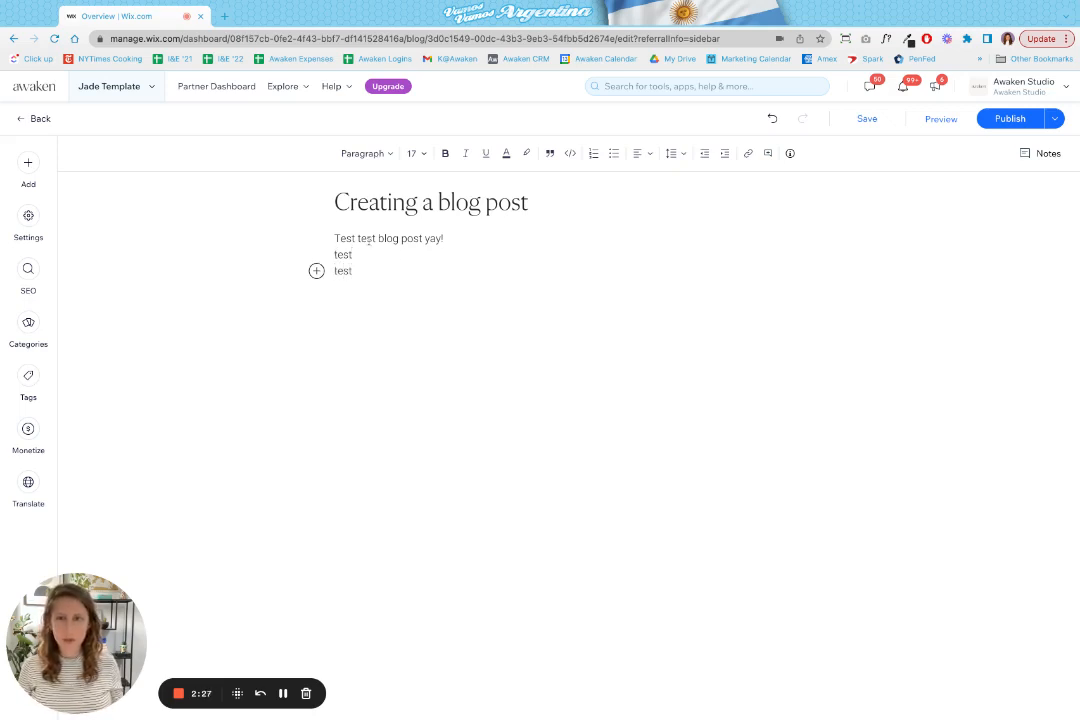
Insert the Stationery Card image from Media from Wix on a new line below the body text.
key("Return")
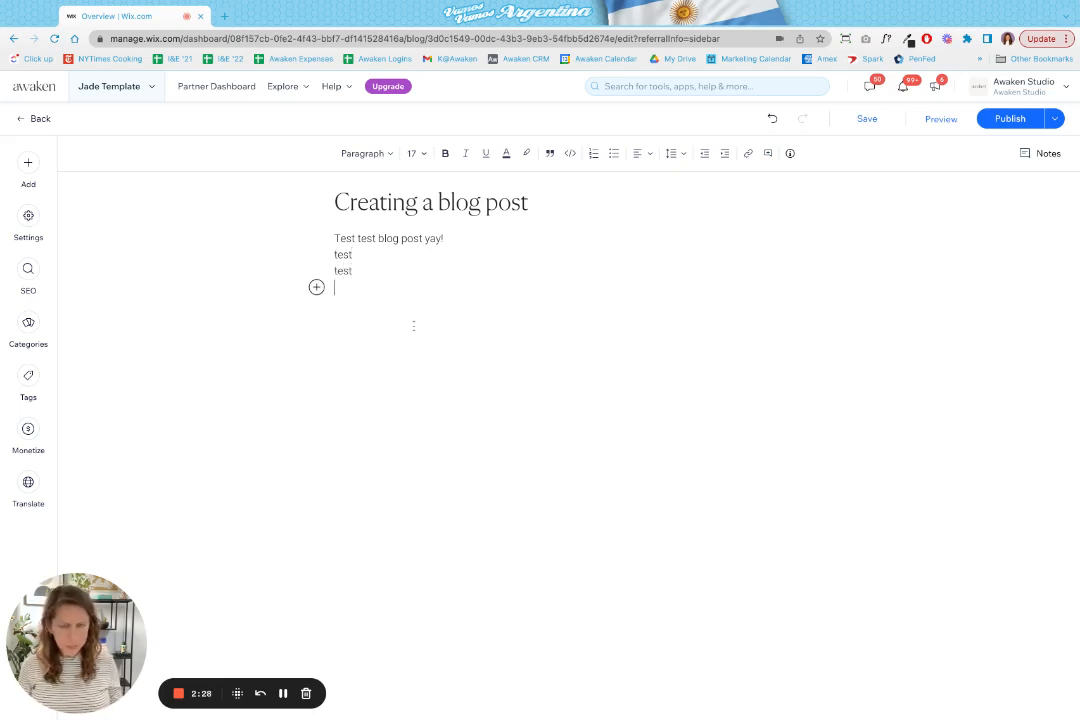
left_click(315, 289)
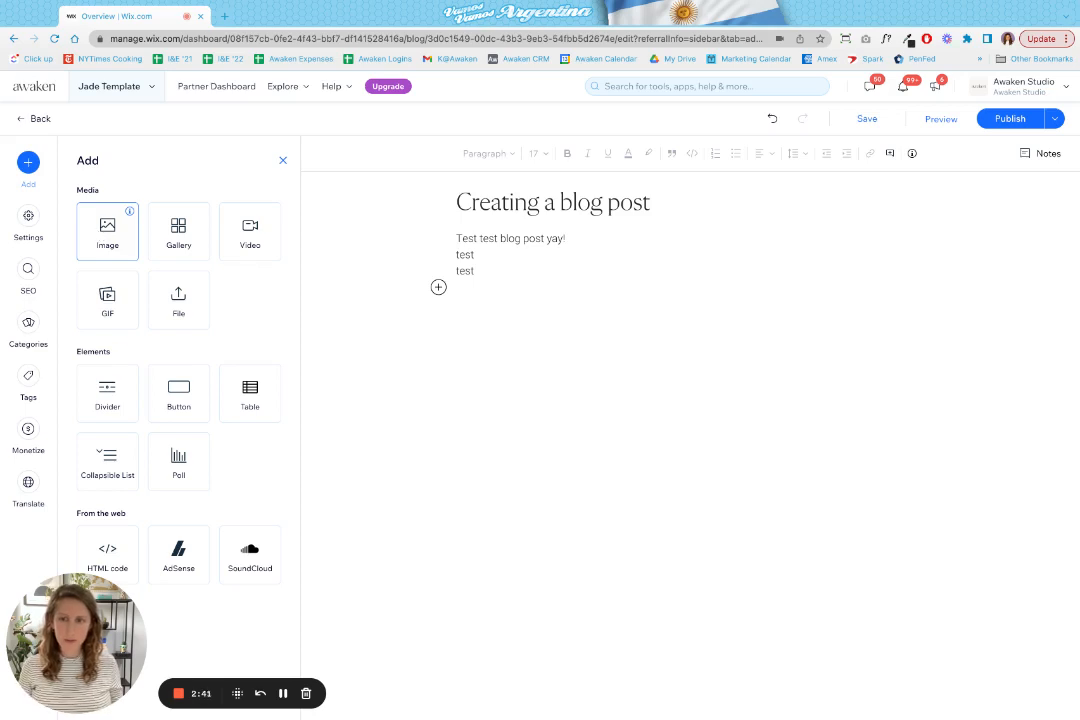
left_click(100, 235)
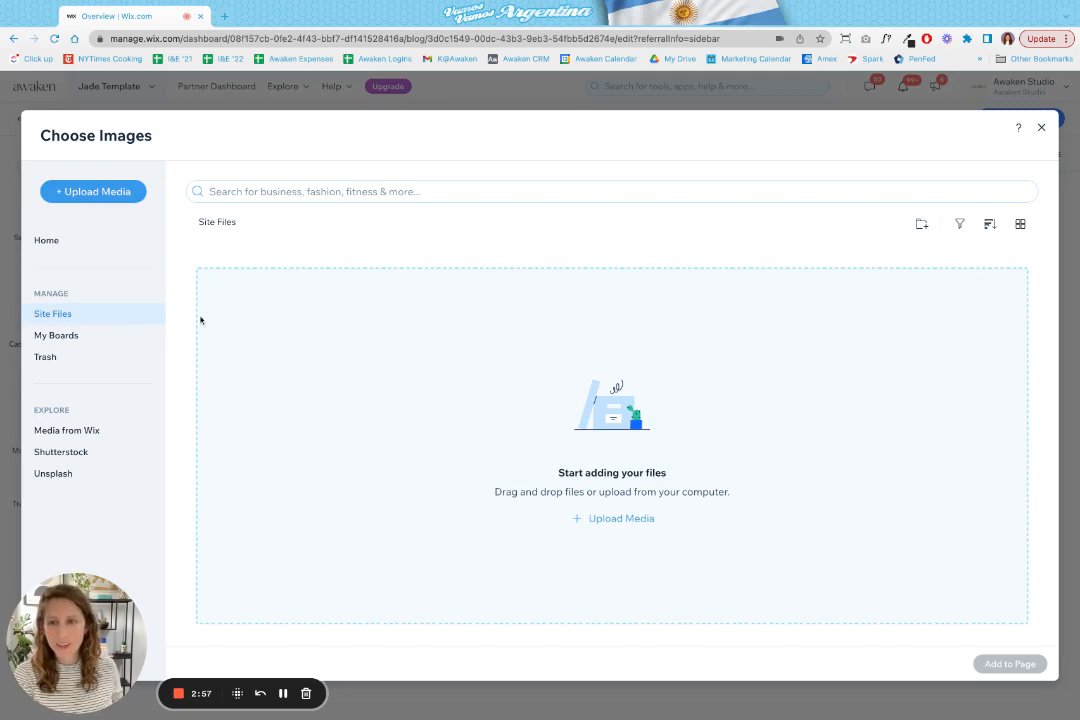
left_click(67, 432)
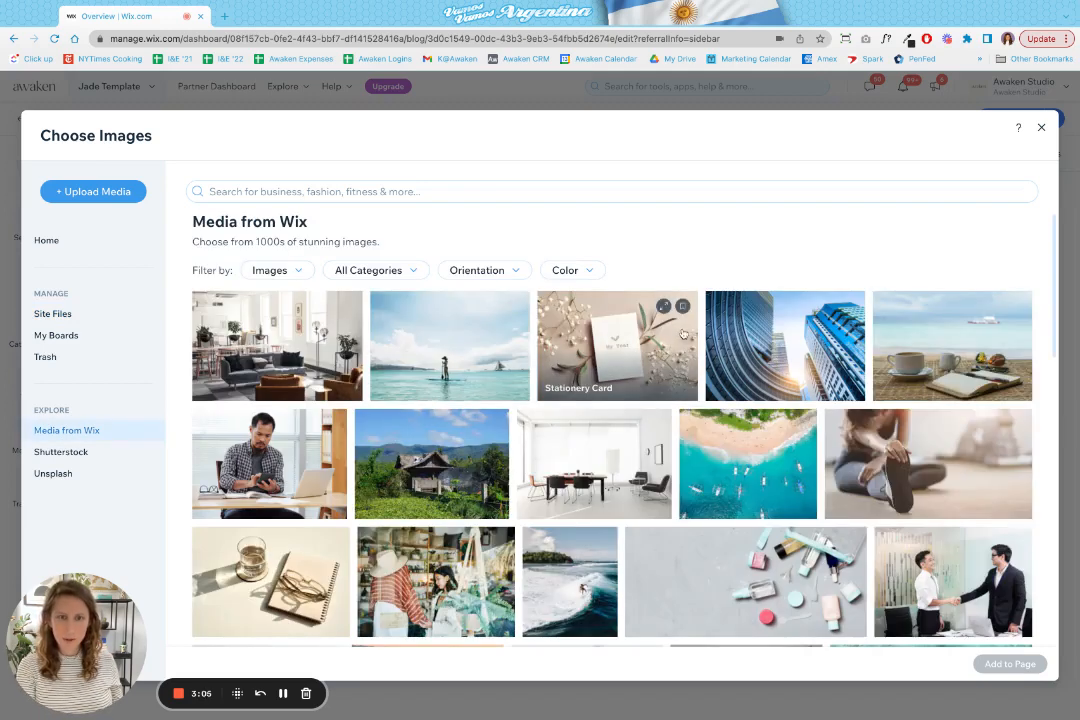
left_click(690, 330)
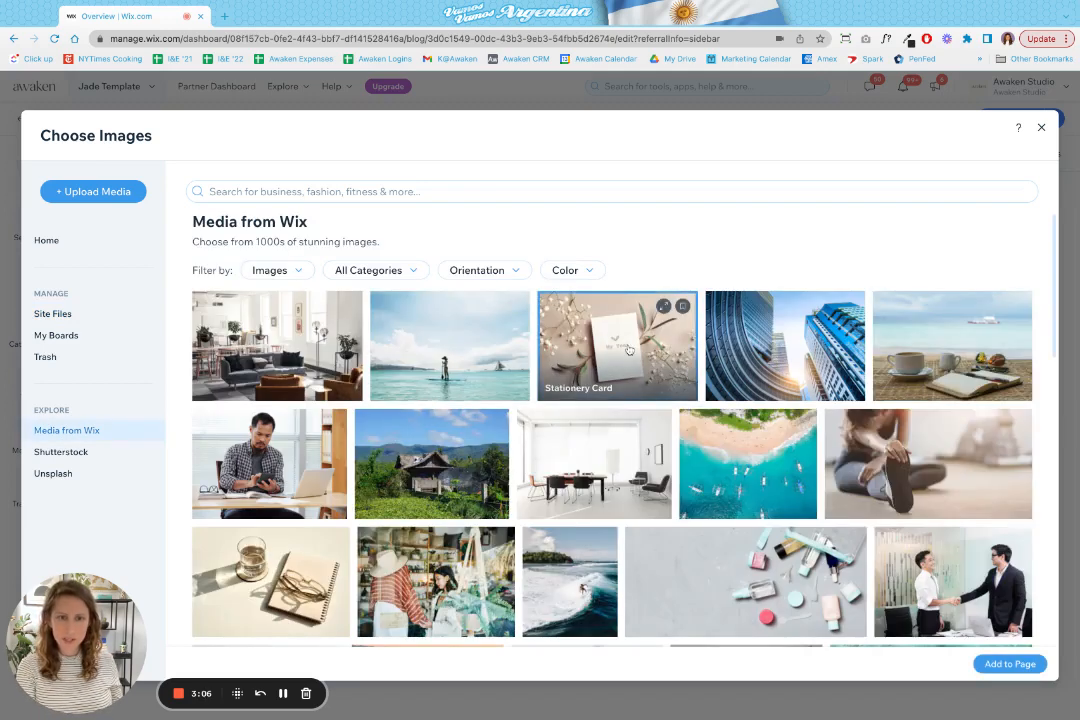
left_click(1008, 663)
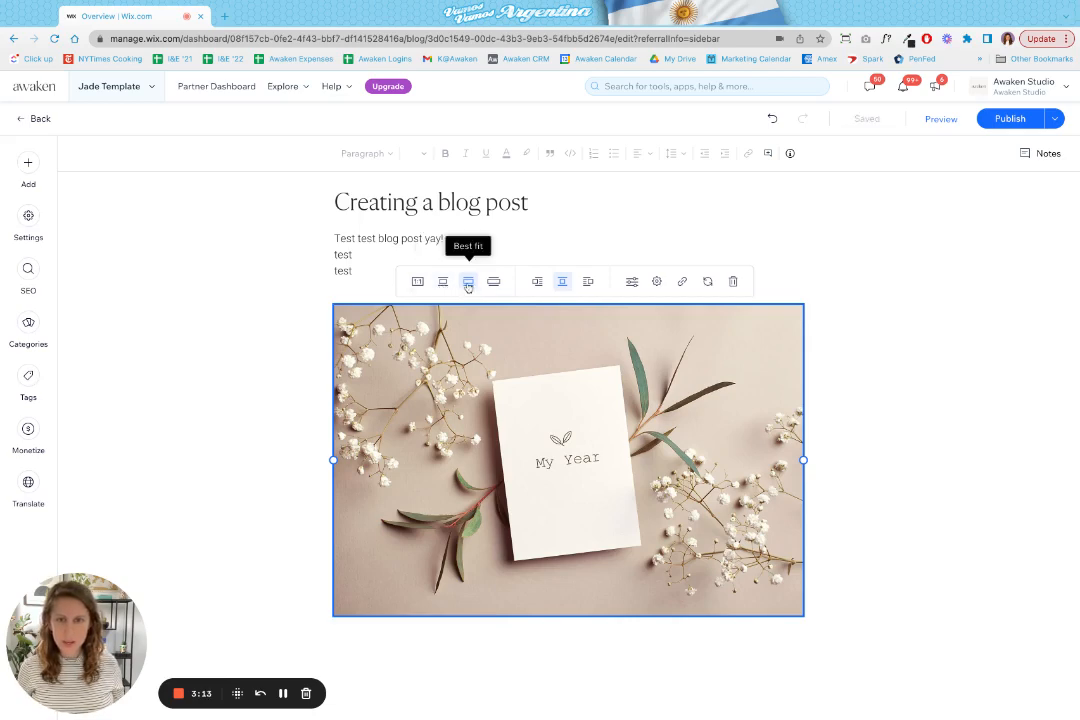
Try the small size and left alignment on the image and return it to best fit.
left_click(443, 283)
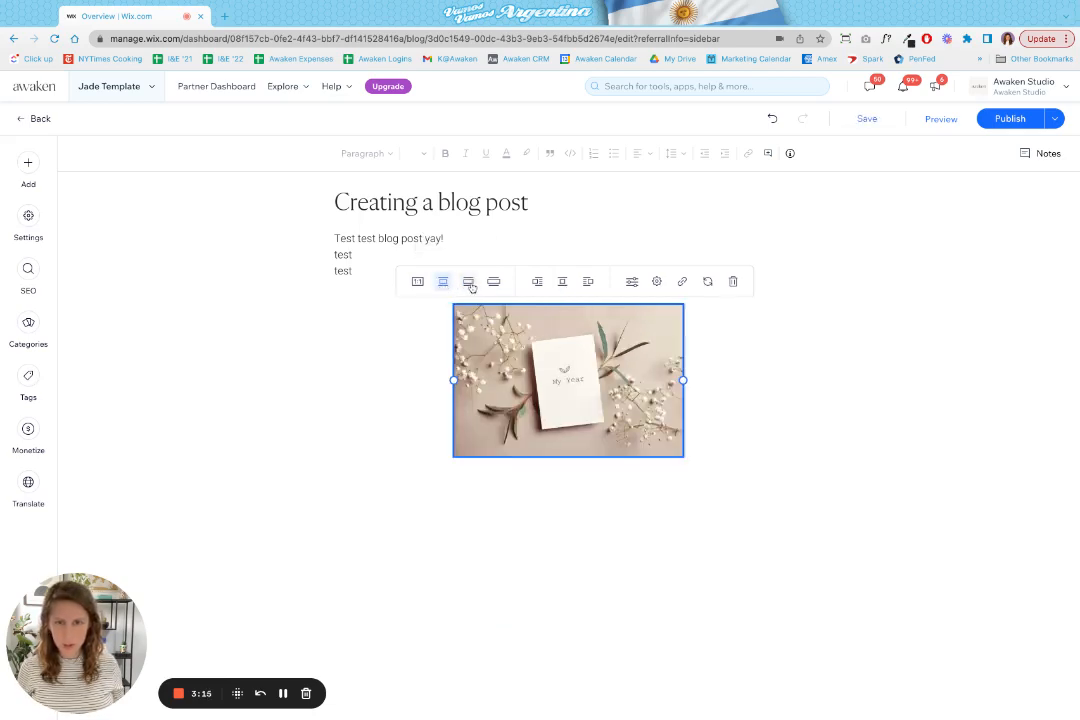
left_click(468, 282)
left_click(537, 281)
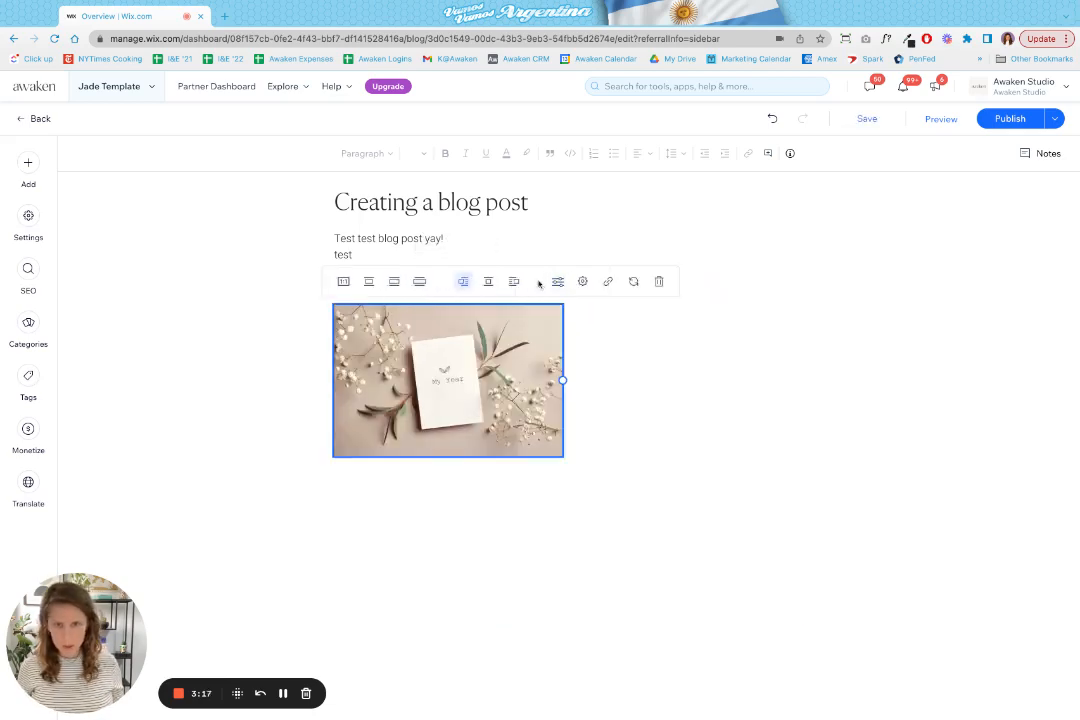
left_click(396, 283)
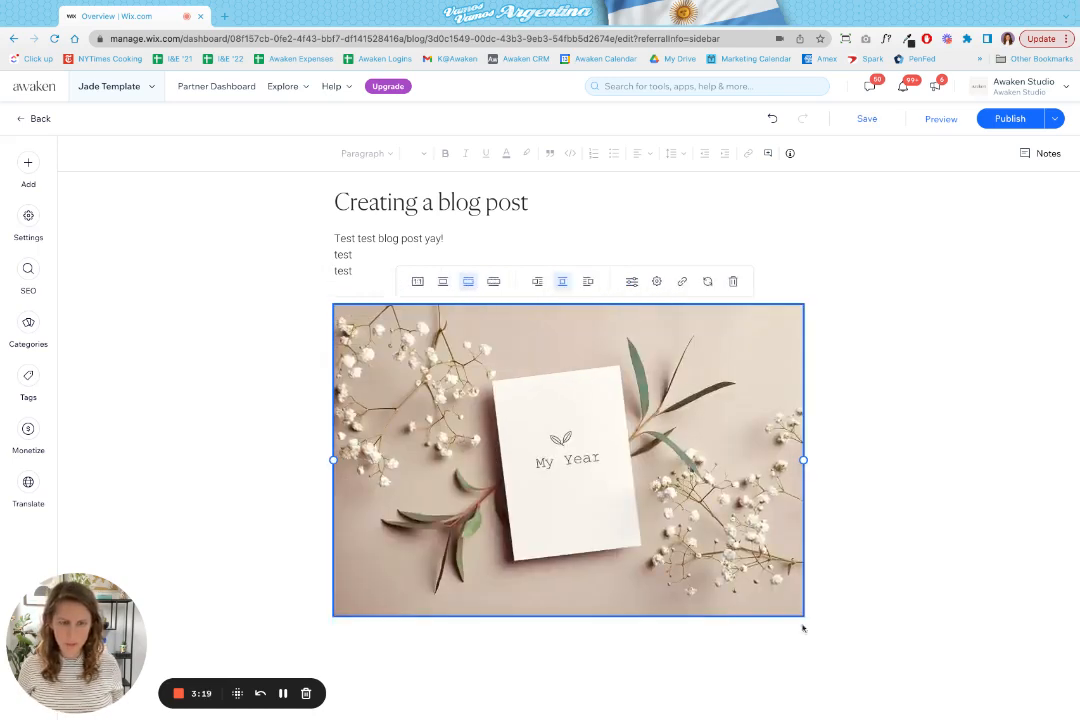
Add the line "Test more words" below the image, leaving a blank line between them.
left_click(736, 643)
type("Test")
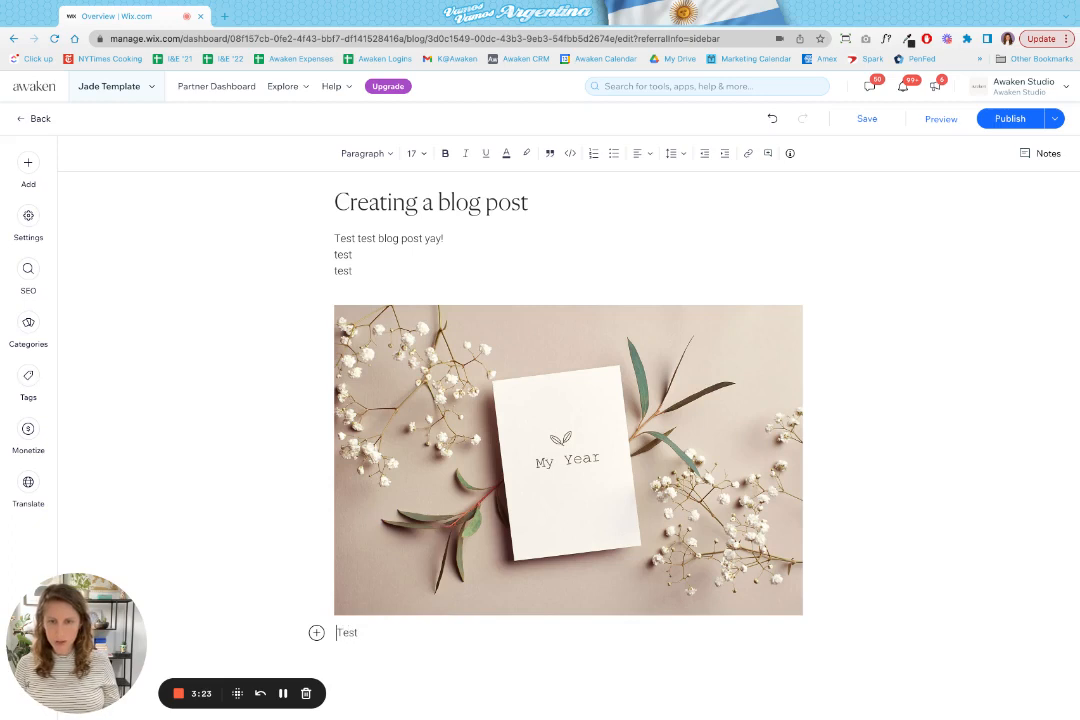
key("Return")
left_click(446, 642)
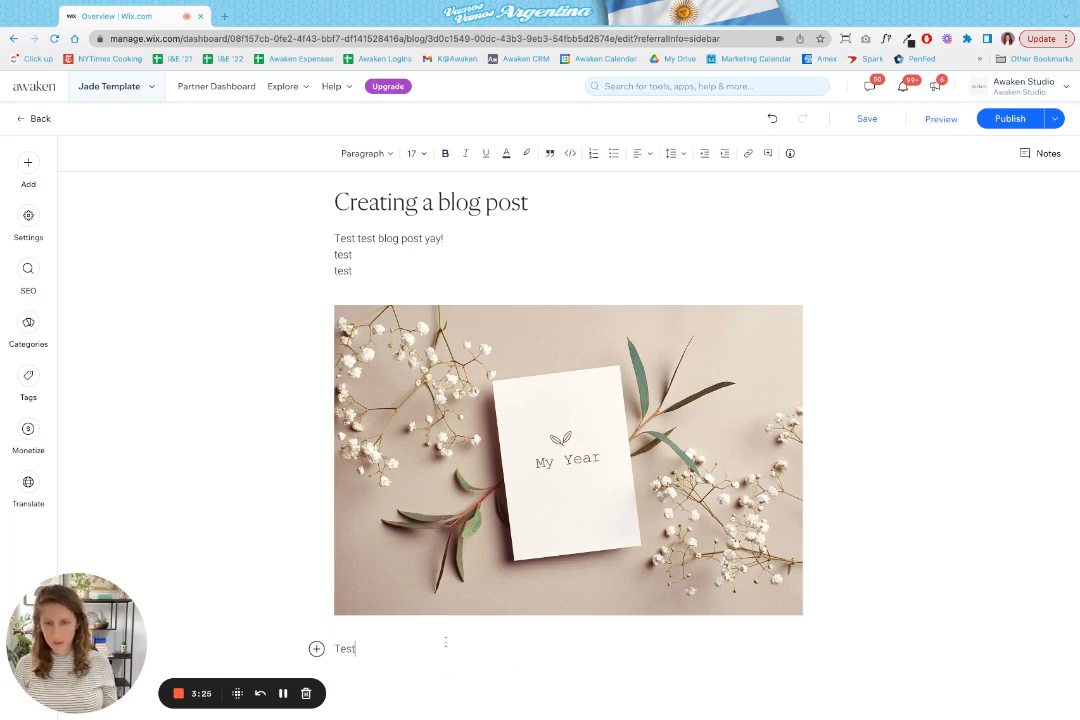
type("more wor")
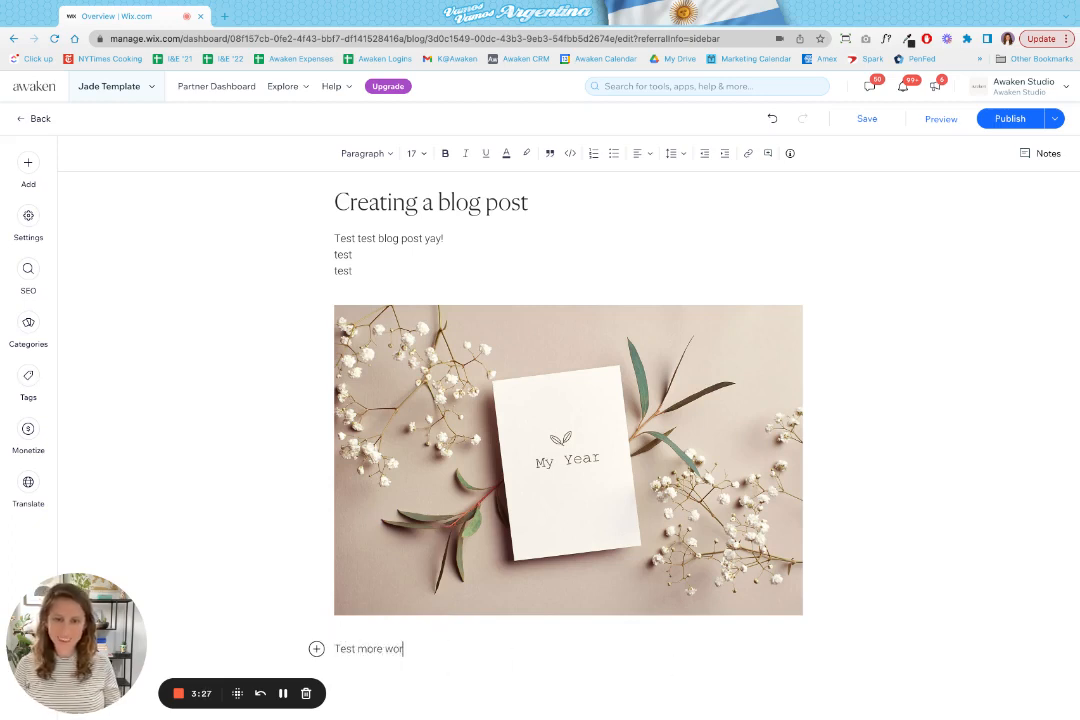
type("ds")
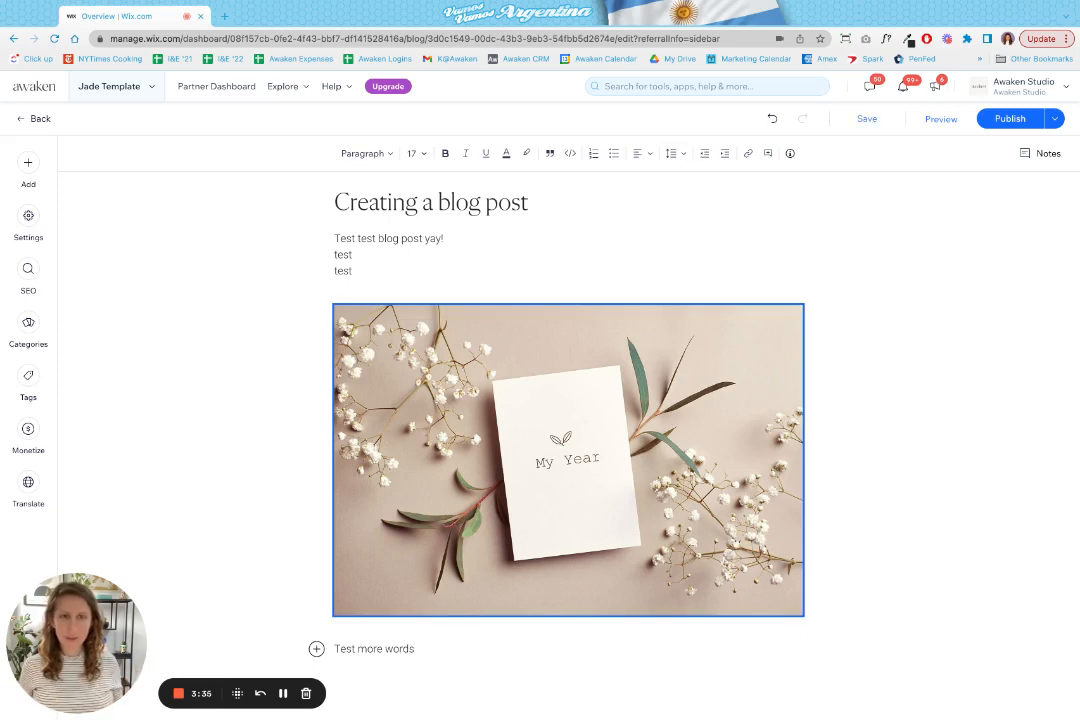
Review the post's publishing options and its scheduling date and time settings, and cancel without scheduling.
mouse_move(869, 123)
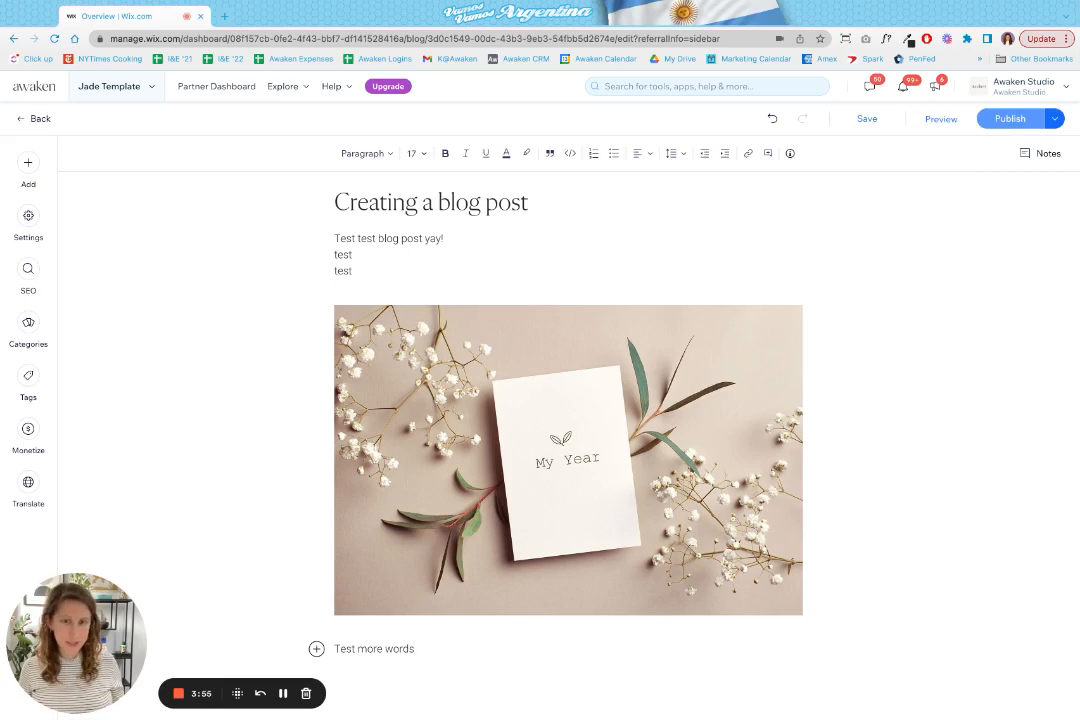
left_click(1055, 119)
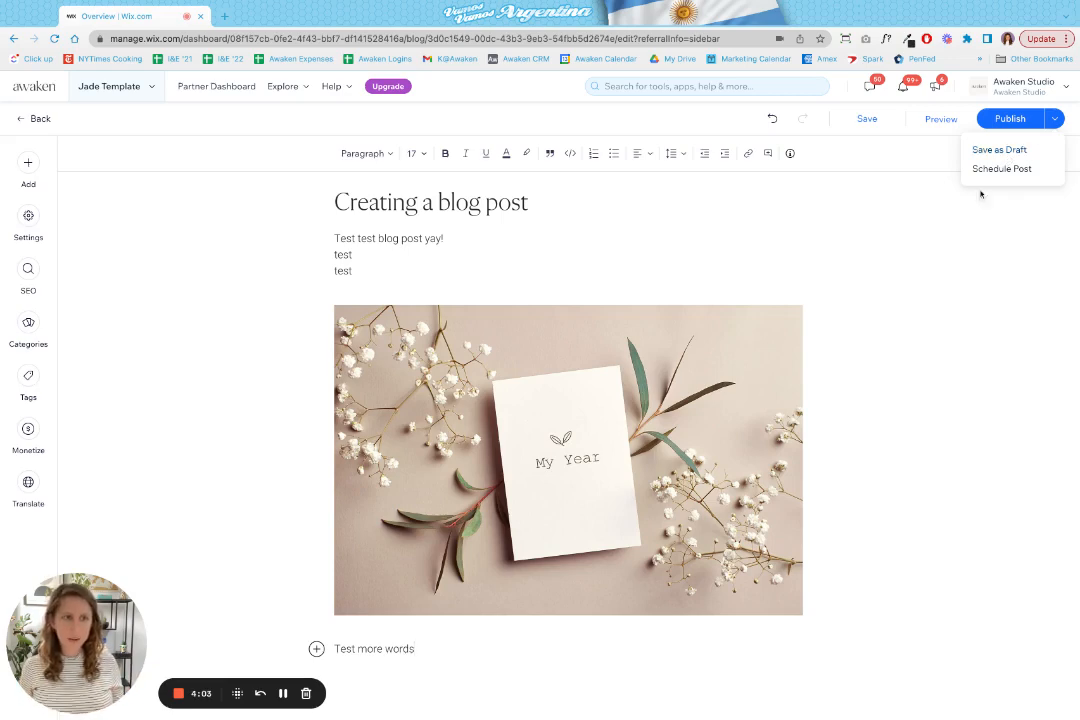
left_click(1002, 169)
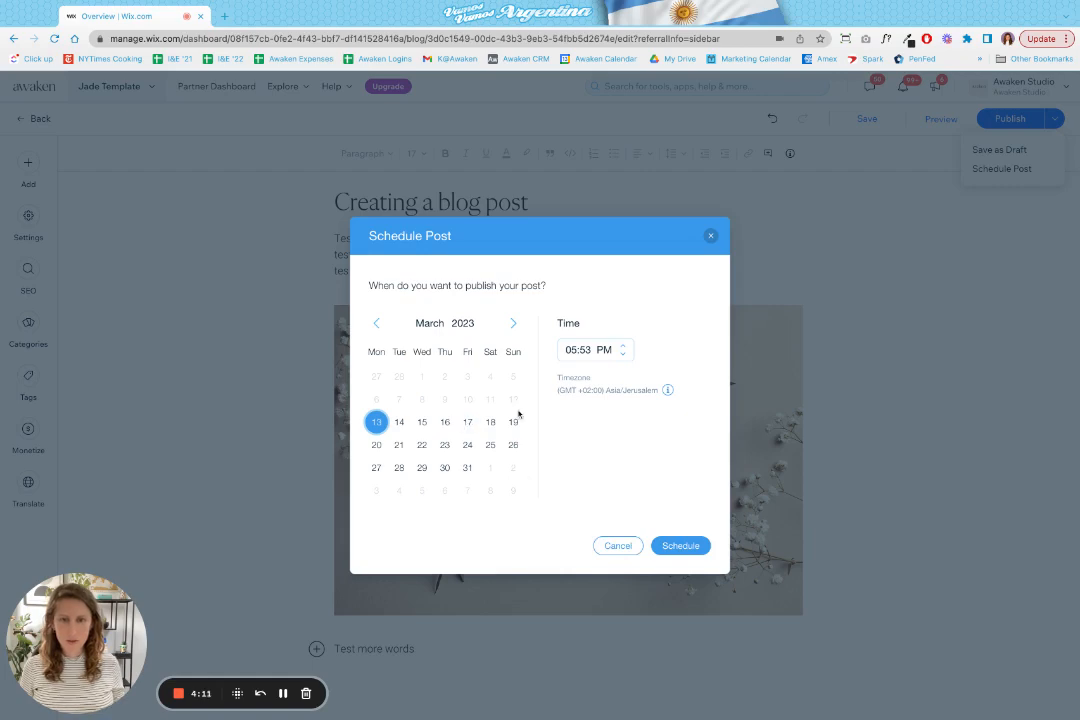
left_click(618, 547)
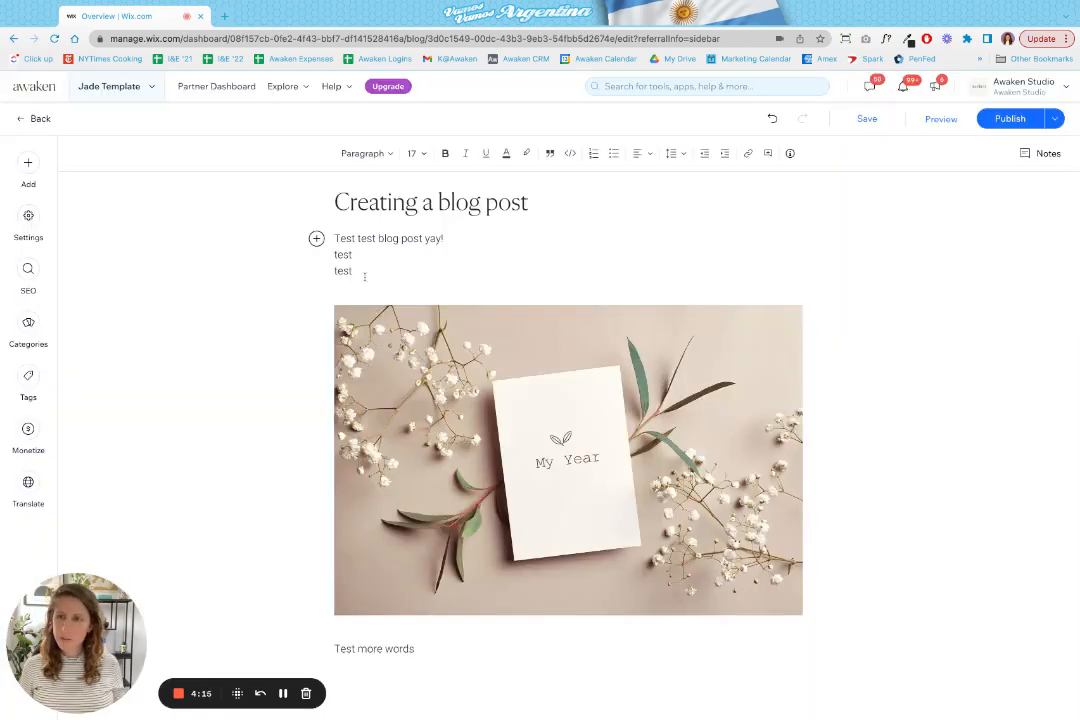
Create a blog category named "New" and assign it to the post.
left_click(29, 324)
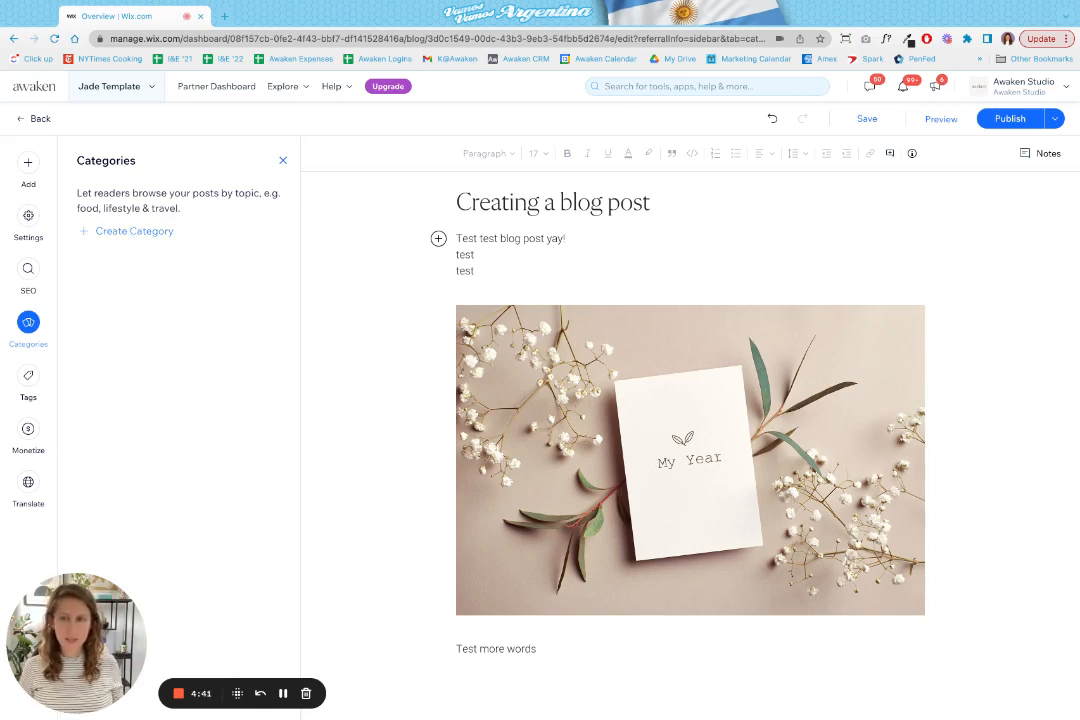
left_click(134, 232)
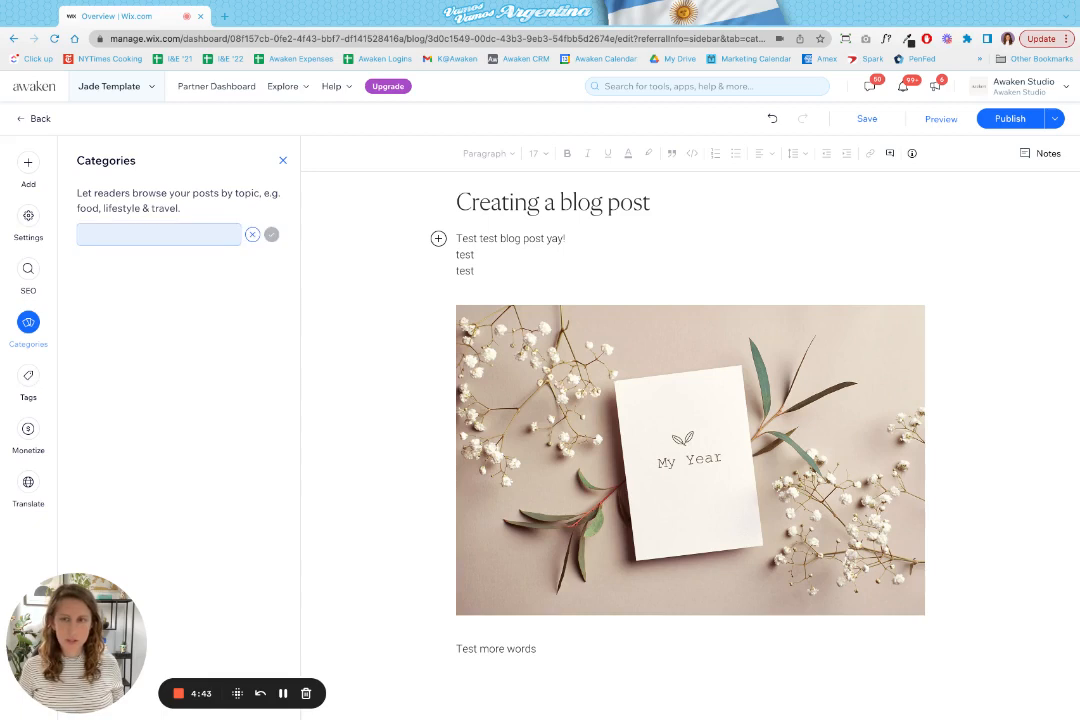
left_click(145, 234)
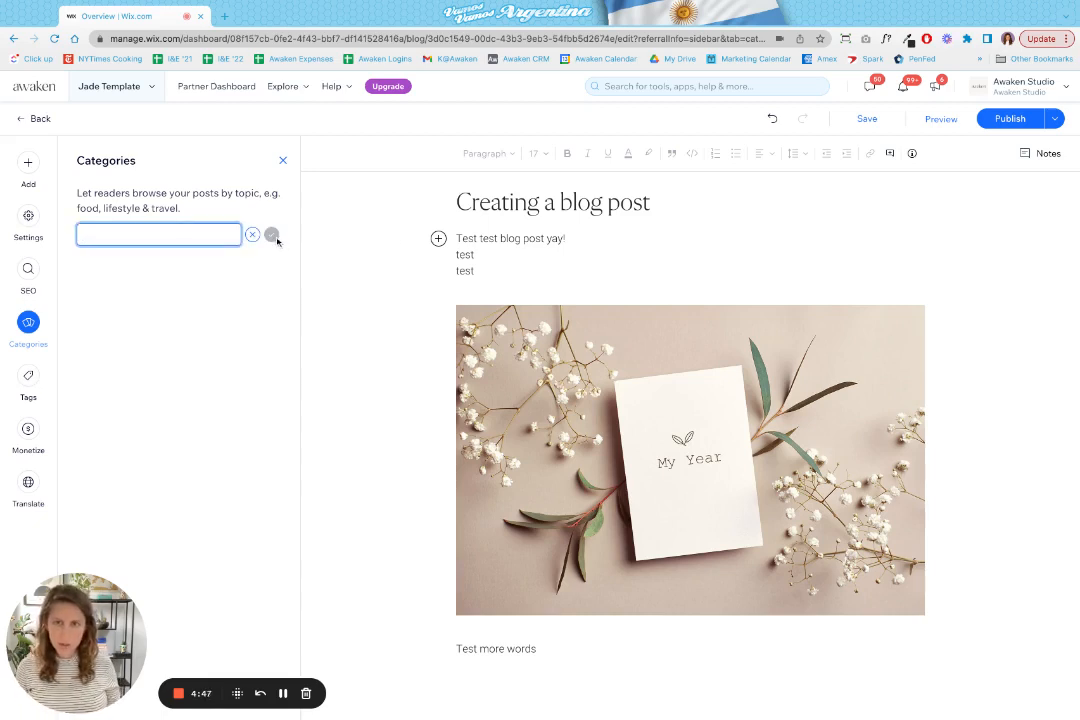
type("New")
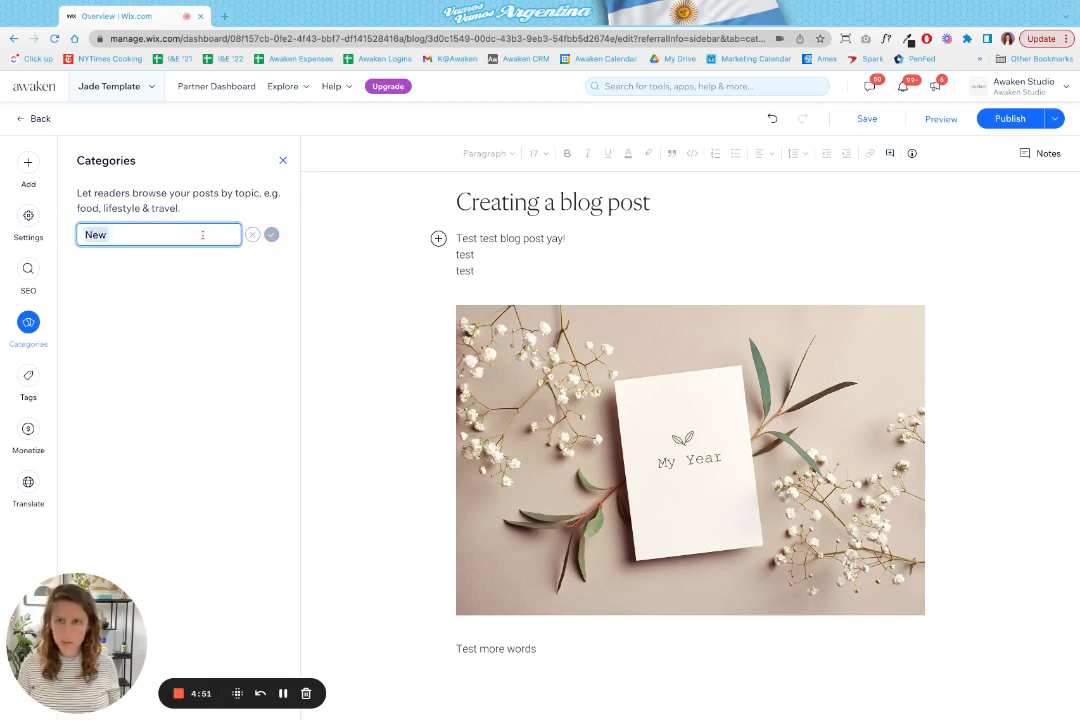
key("Return")
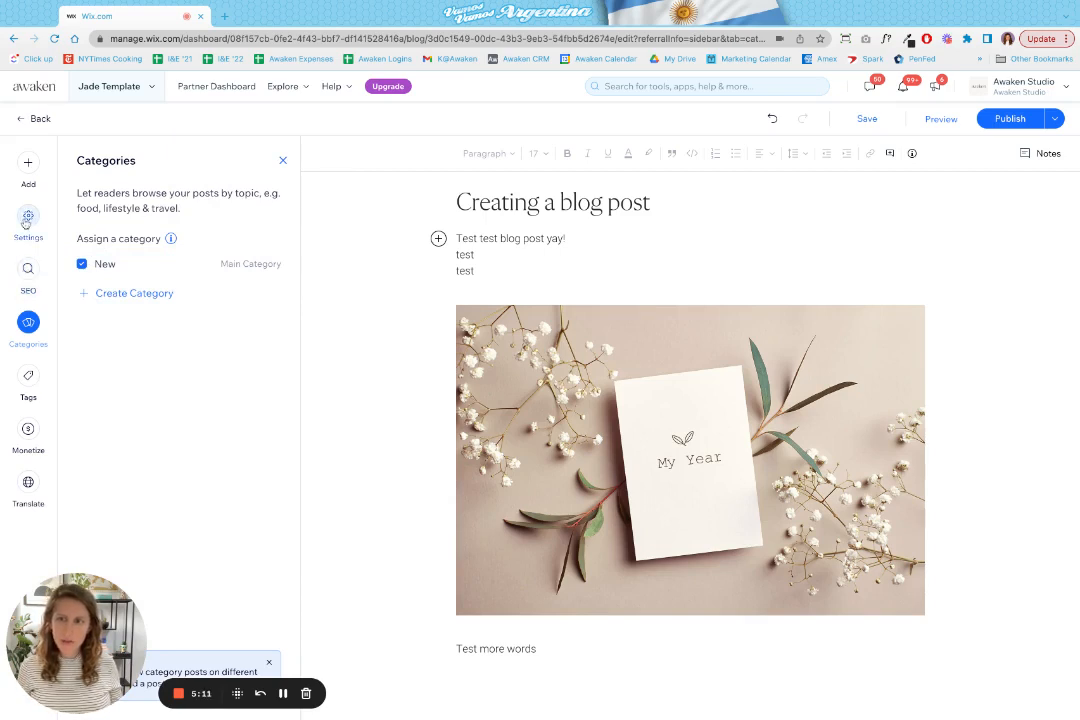
Review the post's basic SEO settings, including the URL slug, title tag, meta description and search engine indexing.
left_click(26, 280)
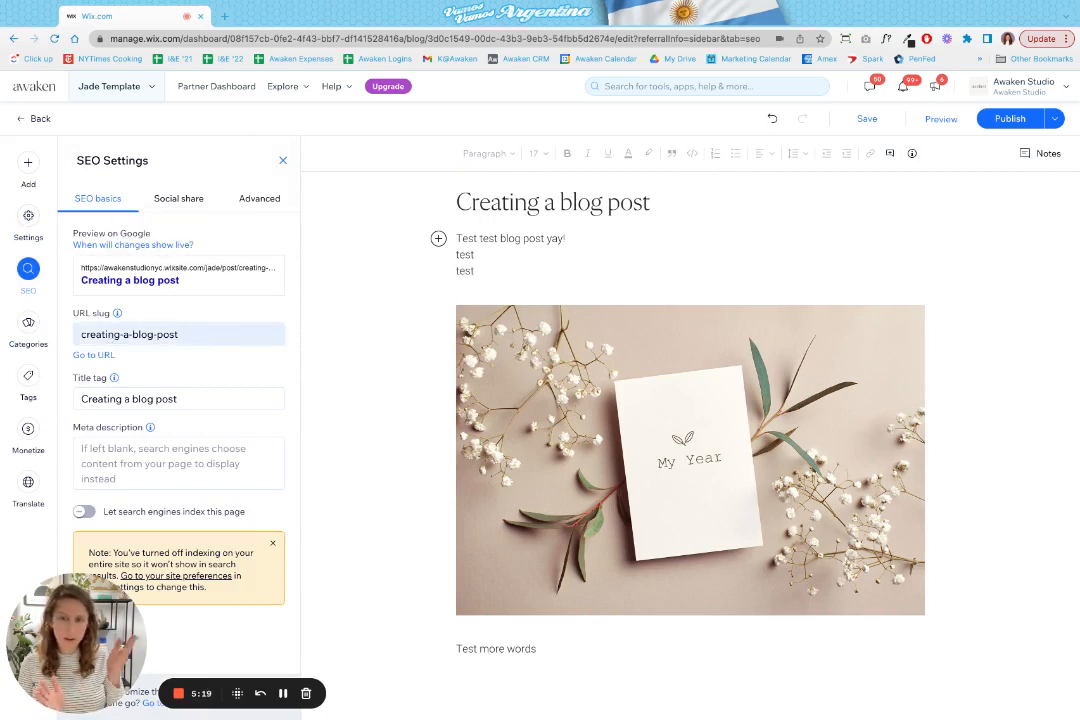
left_click(218, 334)
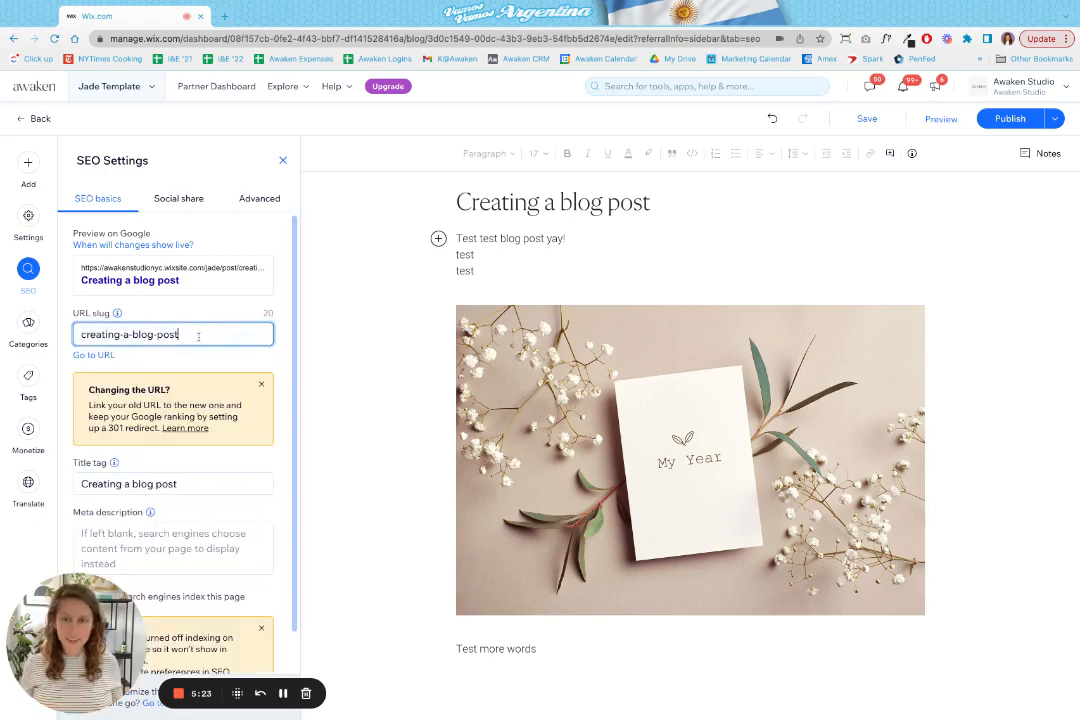
left_click_drag(180, 335, 86, 335)
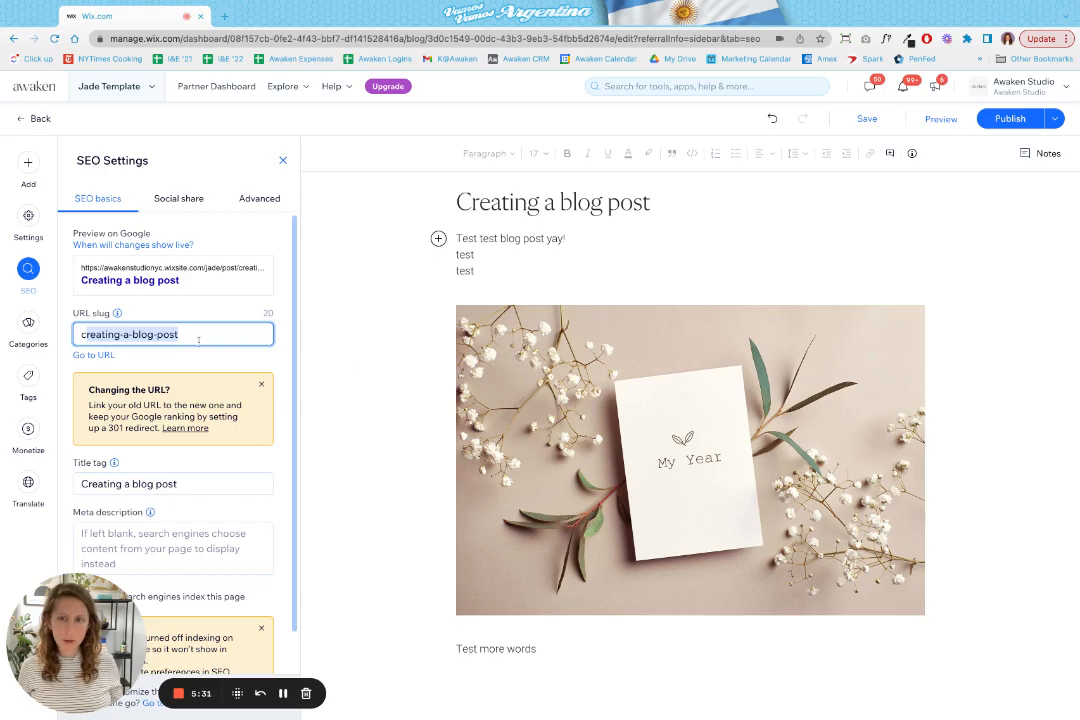
left_click(199, 340)
scroll(166, 470, "down", 1)
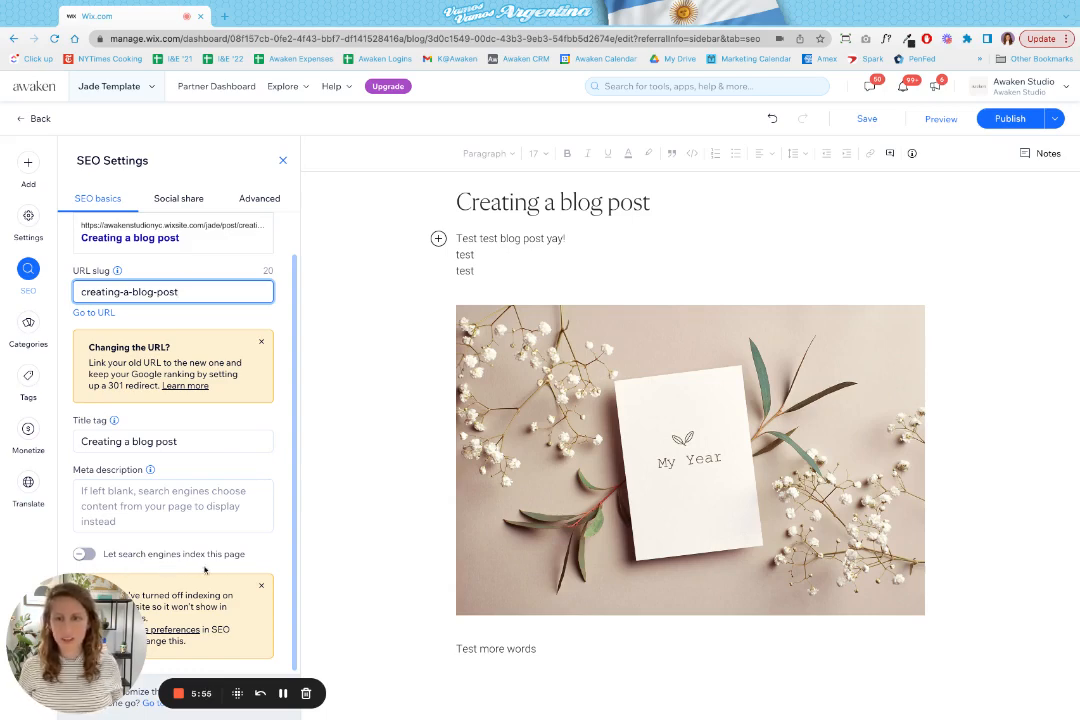
Review the general post settings, including the cover image and the list of available writers, without changing the writer.
left_click(30, 222)
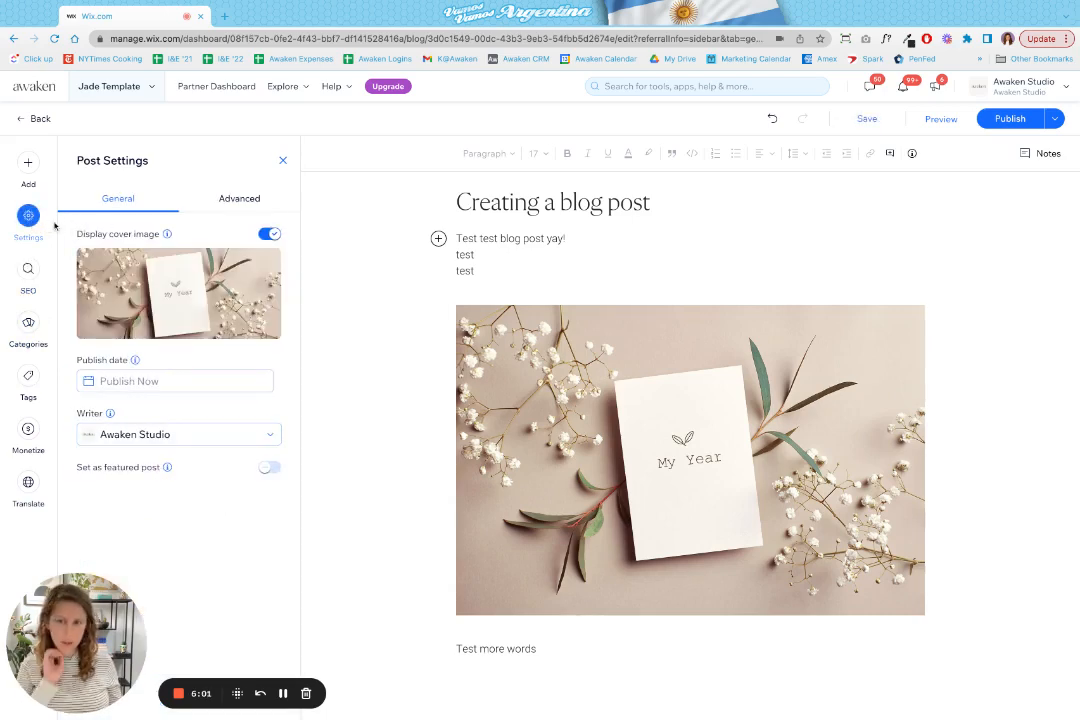
mouse_move(220, 302)
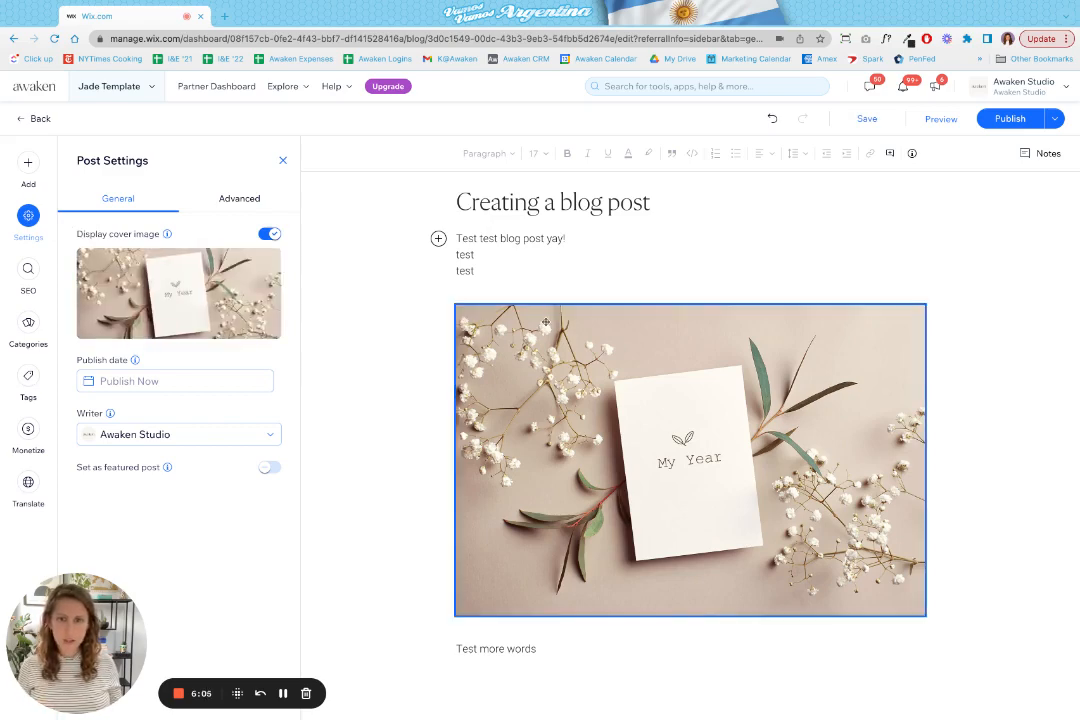
left_click(163, 435)
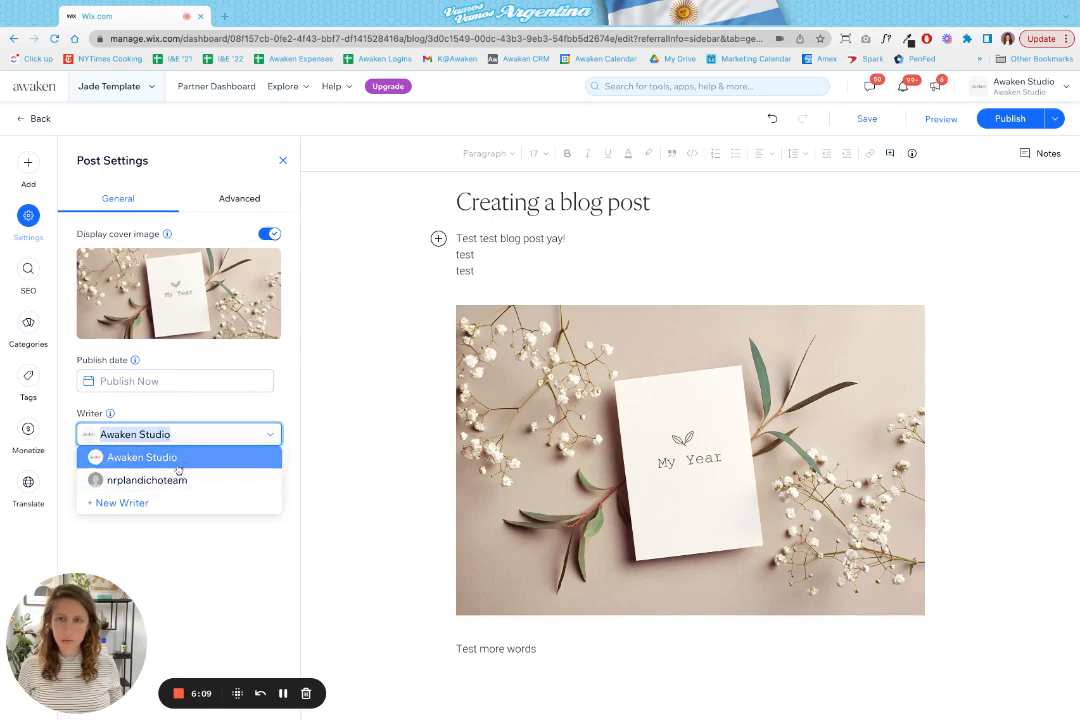
left_click(224, 408)
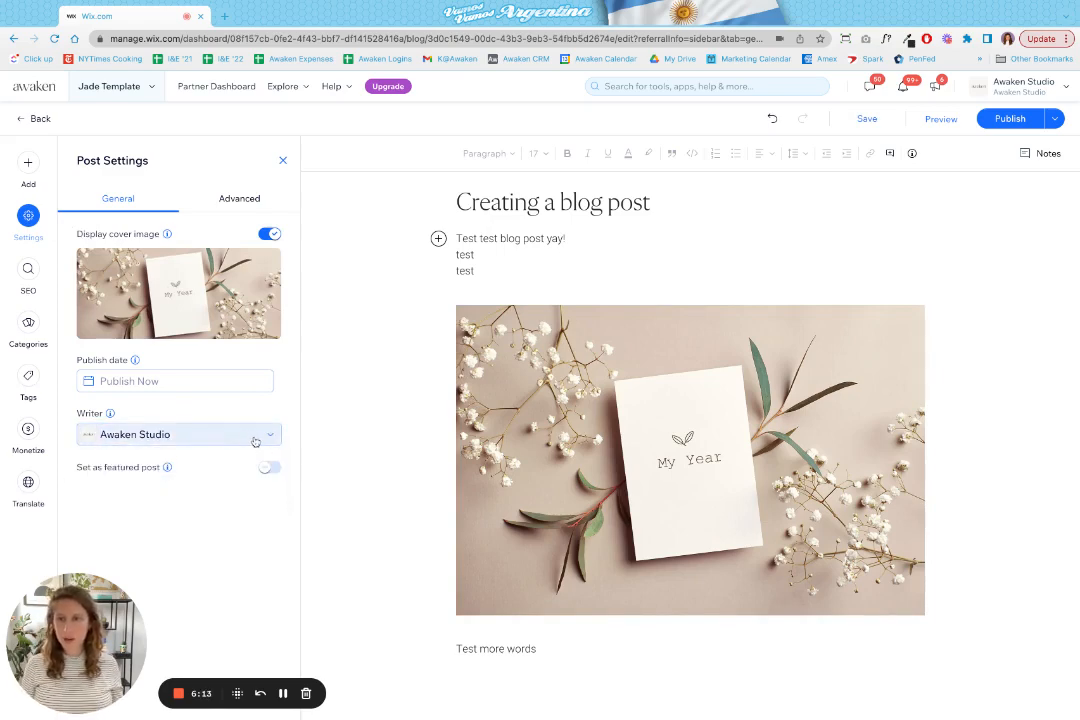
left_click(255, 437)
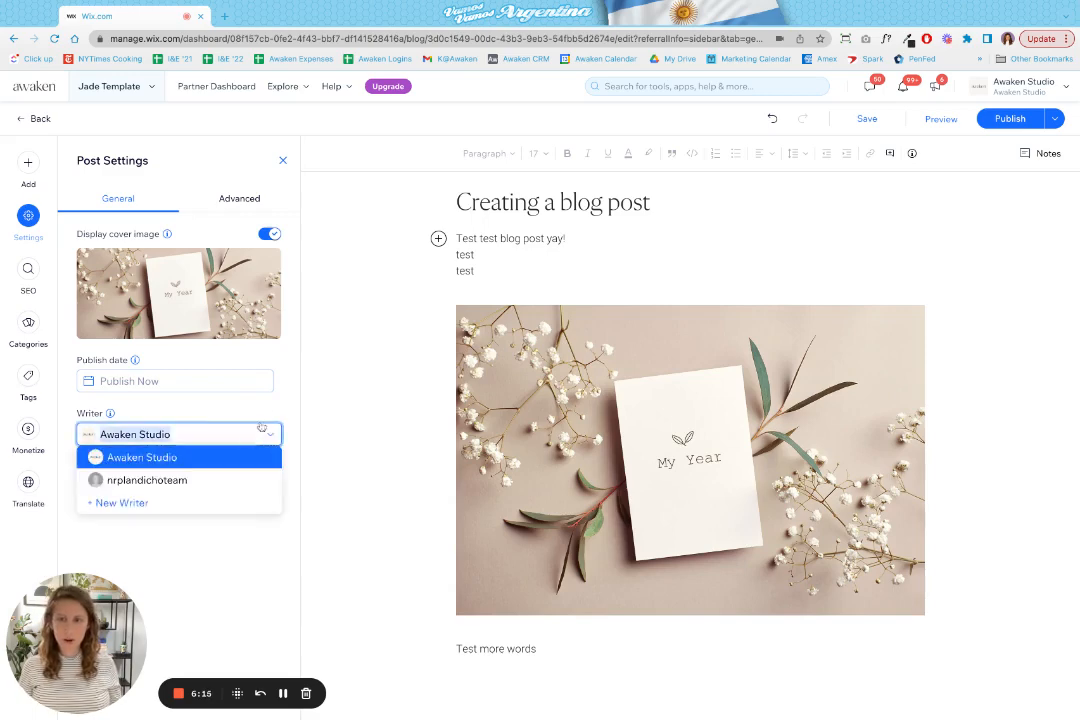
left_click(266, 412)
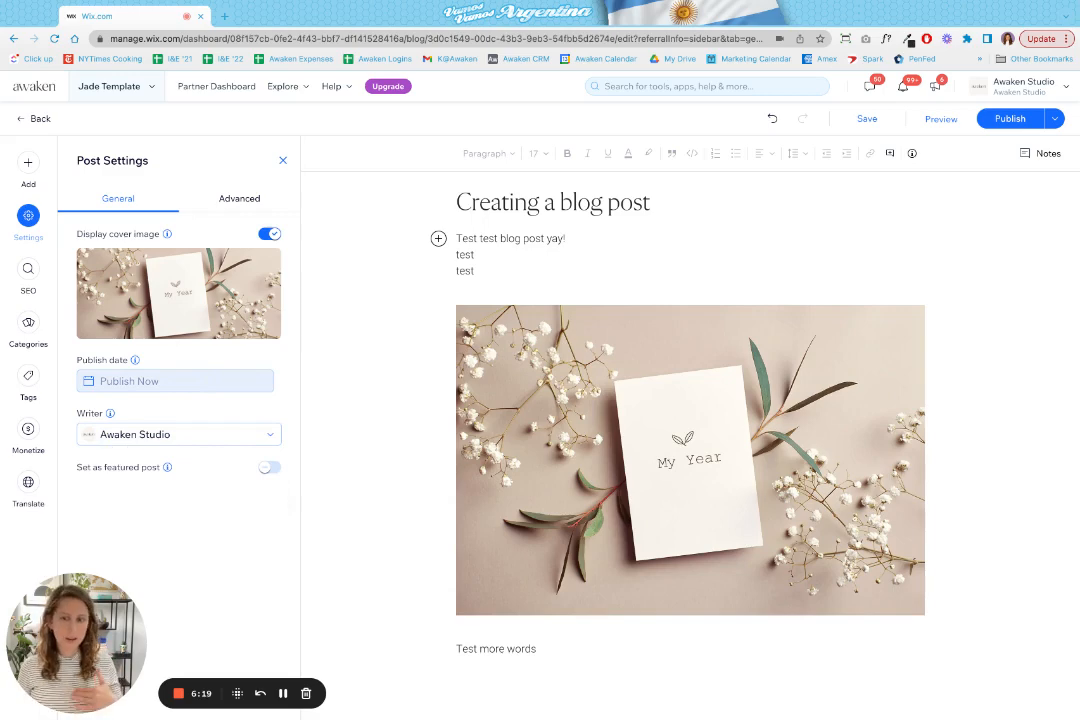
Set the post's publish date to 03/01/2023.
left_click(150, 381)
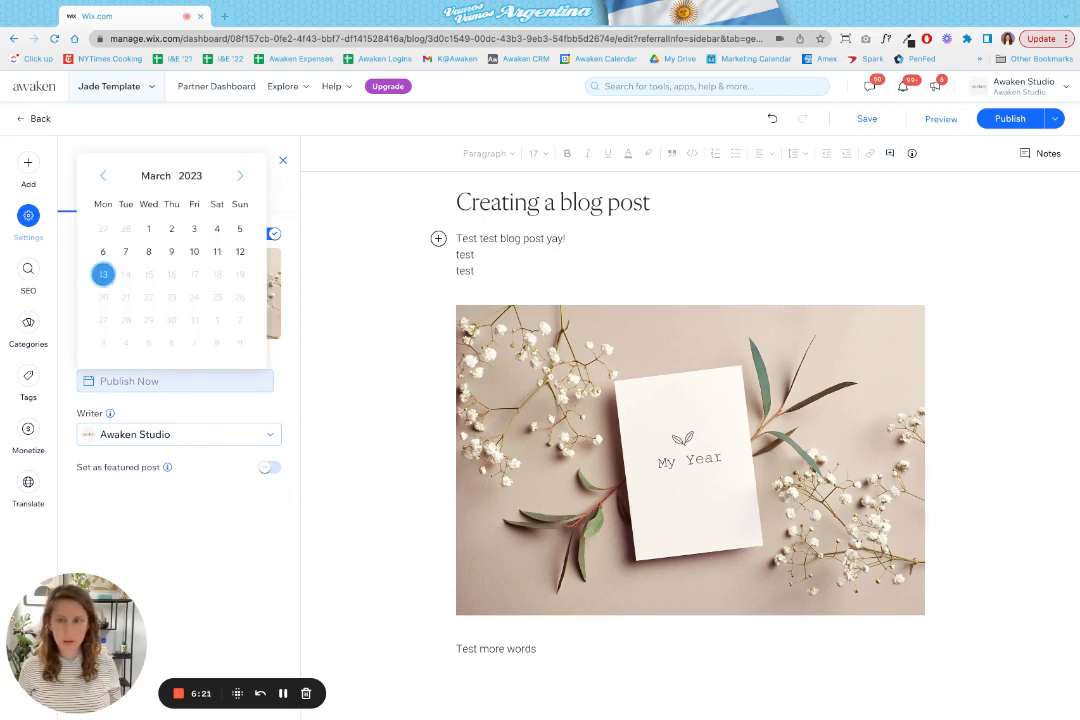
left_click(148, 229)
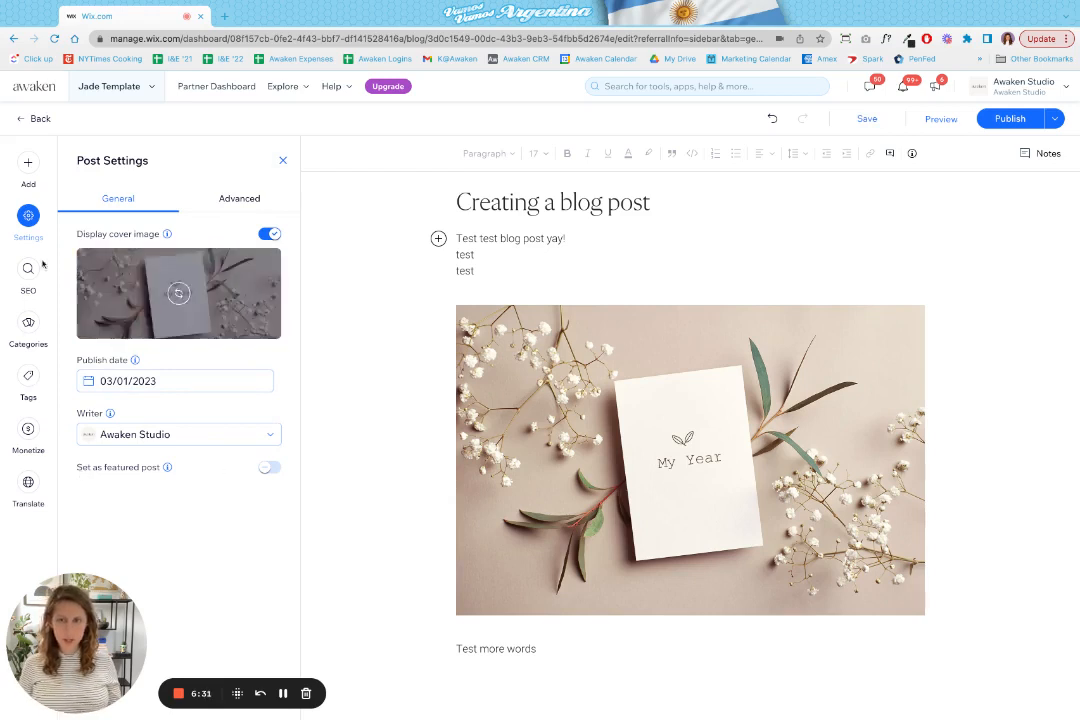
left_click(35, 343)
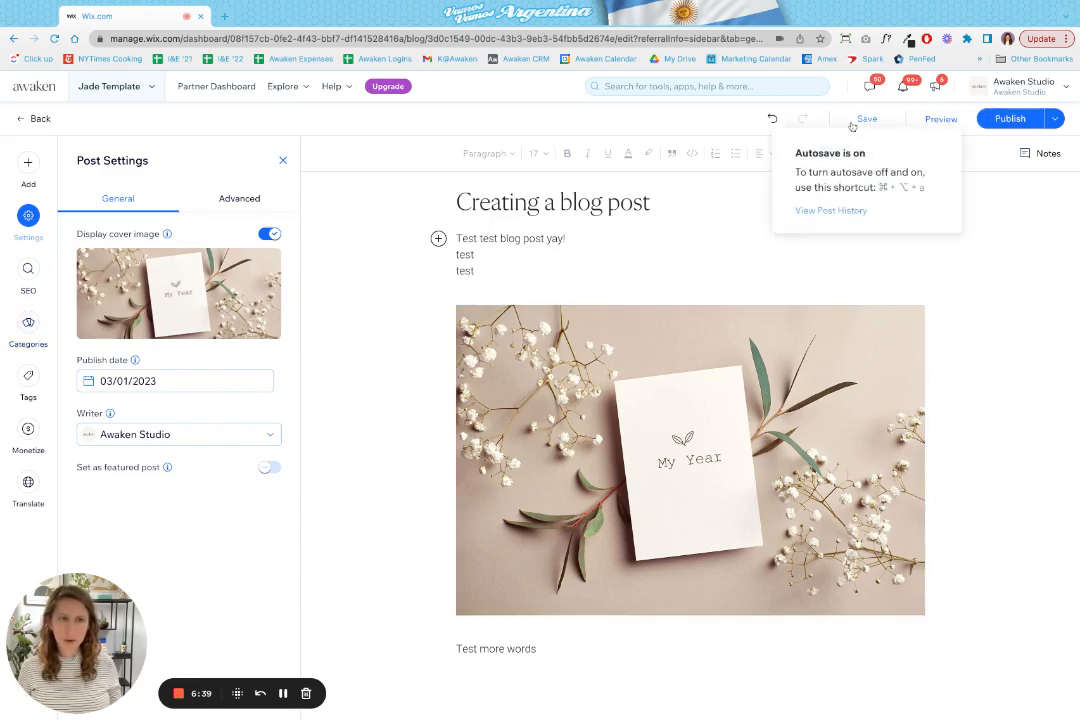
Save the post as a draft and leave the editor for the blog's posts list.
left_click(872, 121)
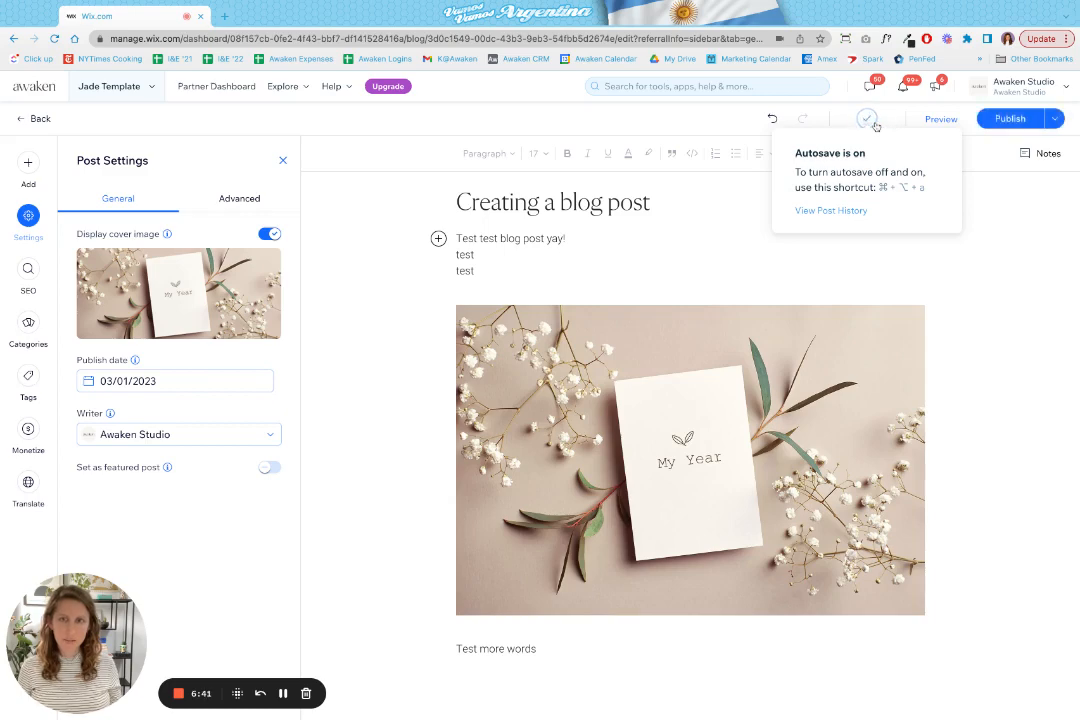
left_click(283, 161)
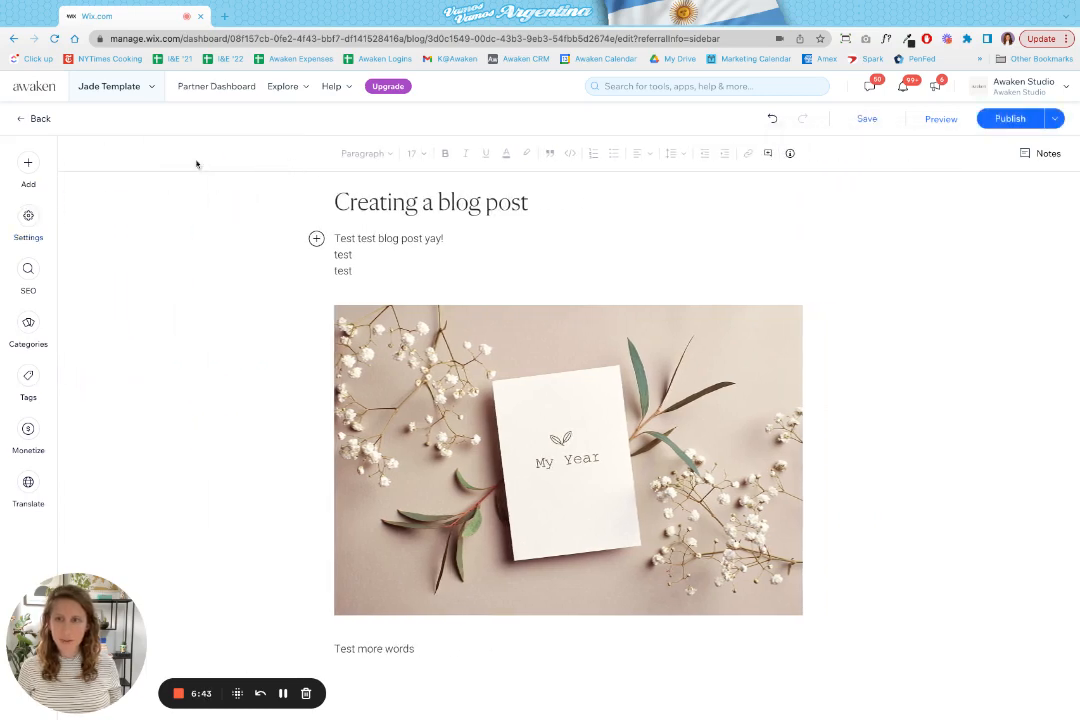
left_click(22, 118)
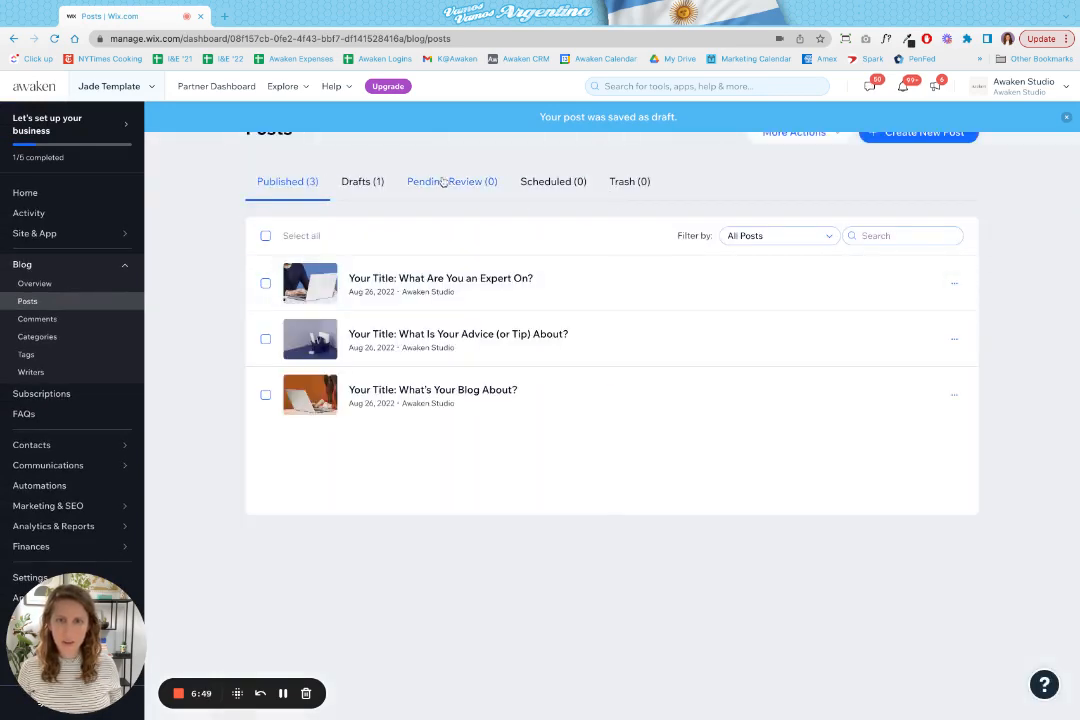
Move the draft "Creating a blog post" to the trash.
left_click(357, 182)
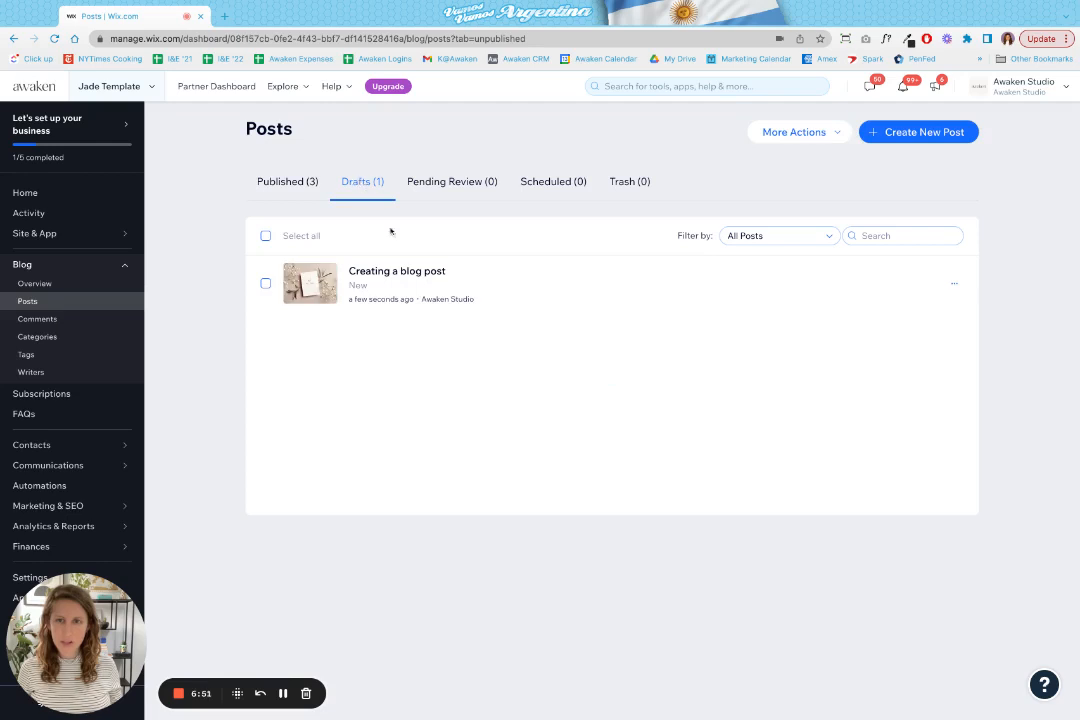
left_click(955, 283)
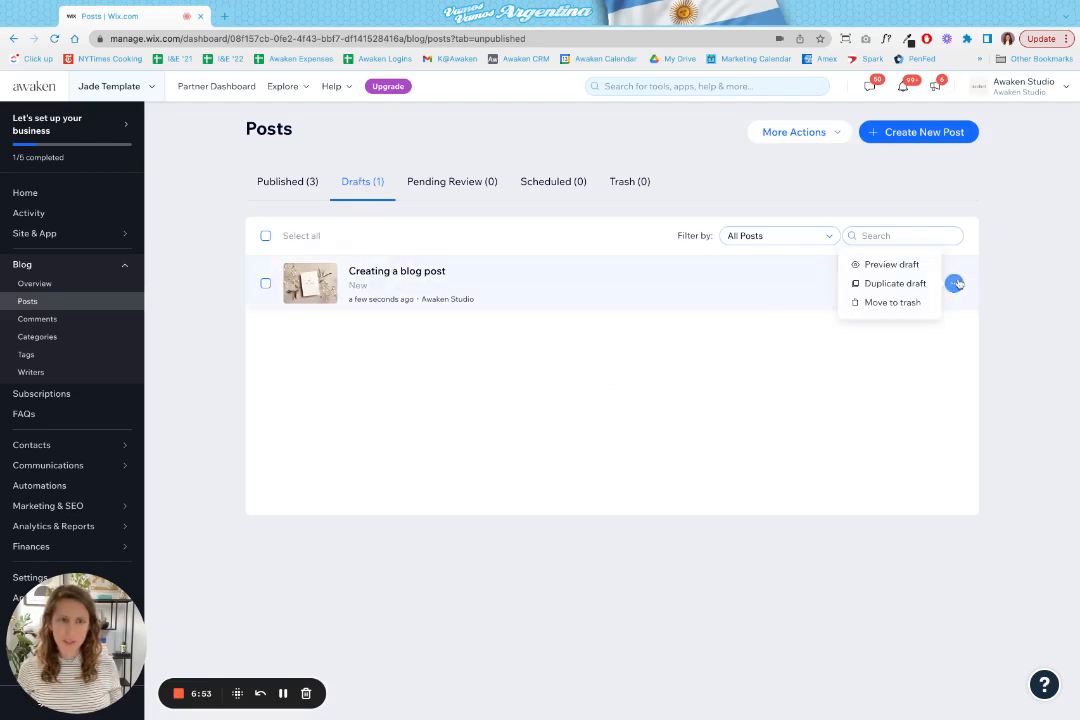
left_click(890, 303)
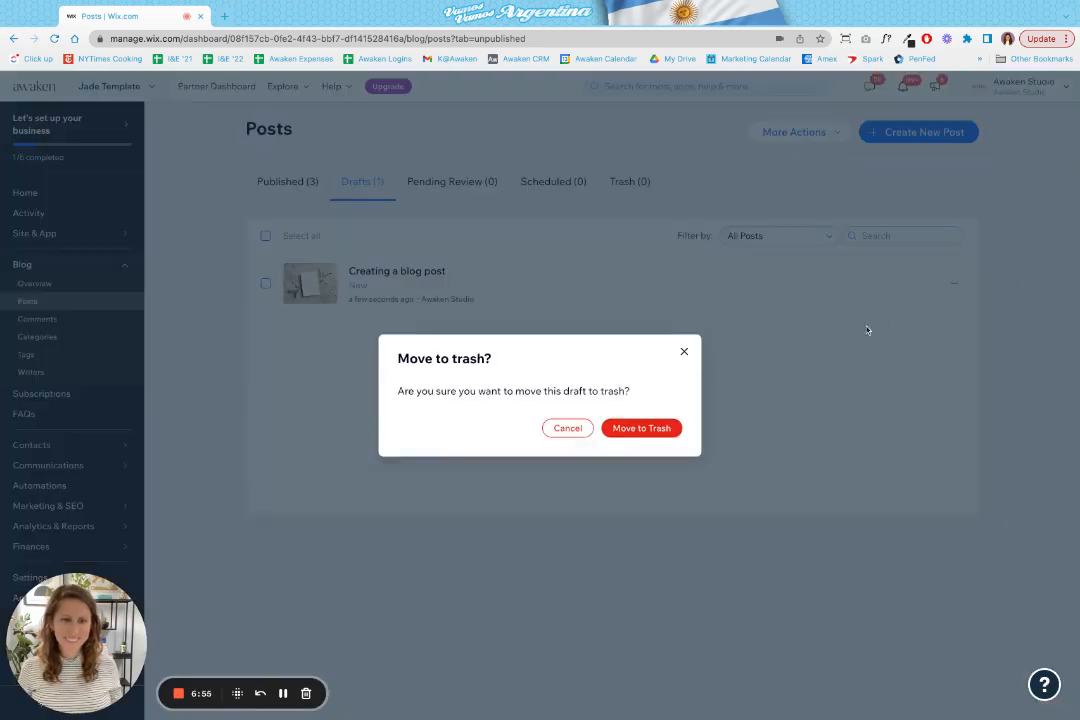
left_click(637, 430)
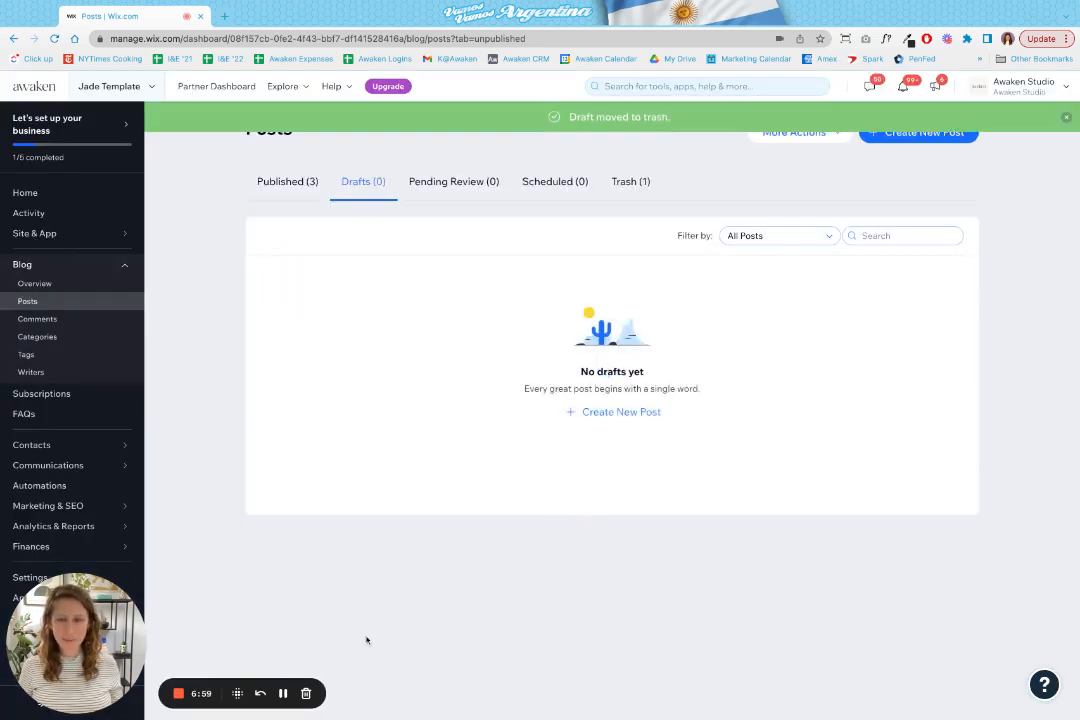